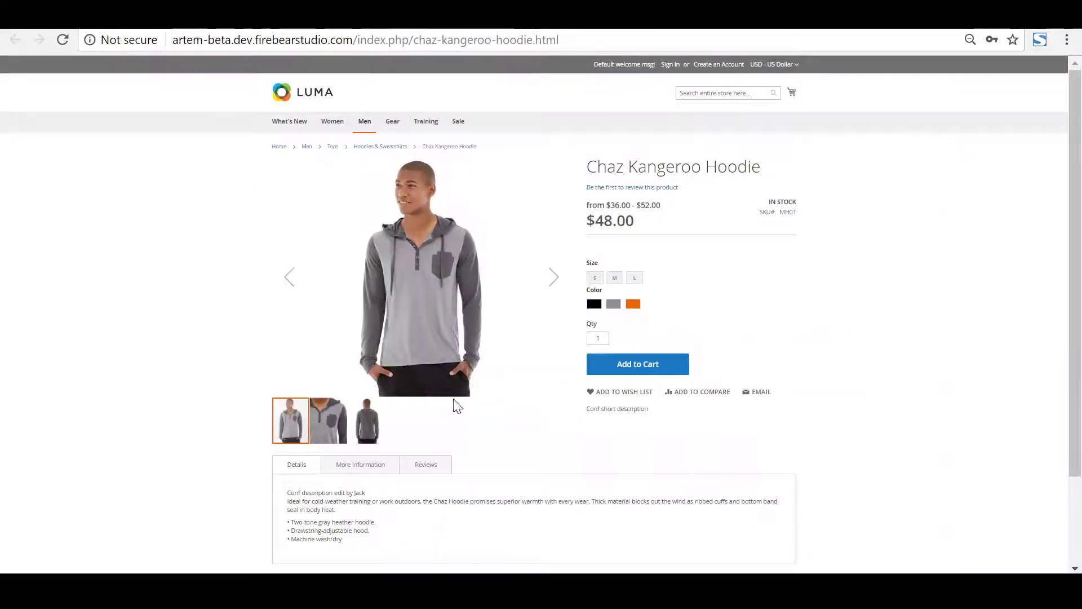
Highlight the hoodie's title, stock status and description on the product page.
scroll(609, 308, down, 2)
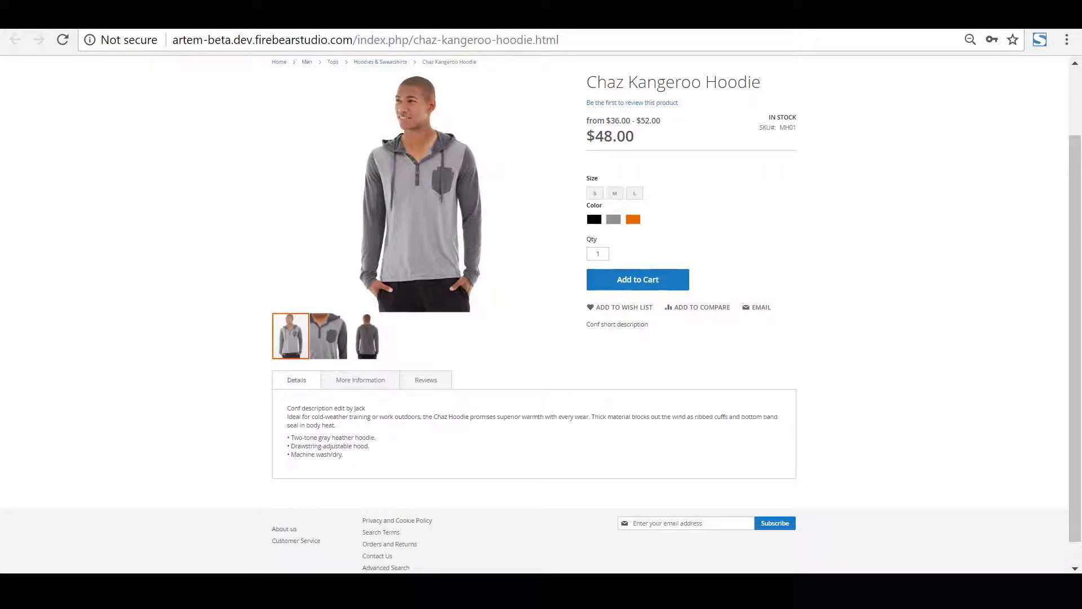
drag(559, 40, 442, 39)
drag(761, 83, 616, 82)
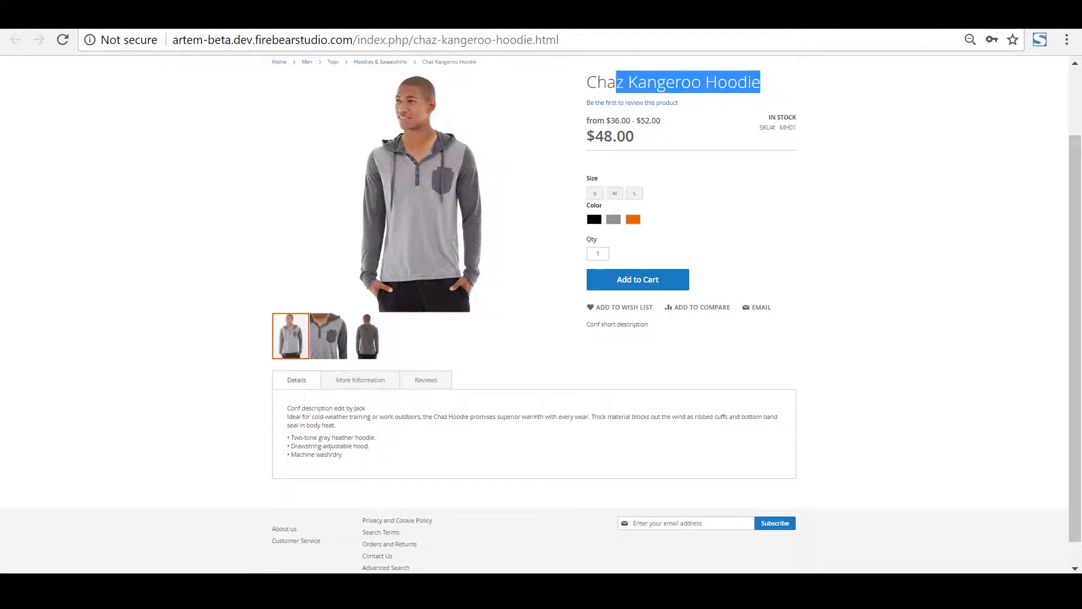
drag(800, 138, 731, 208)
click(394, 437)
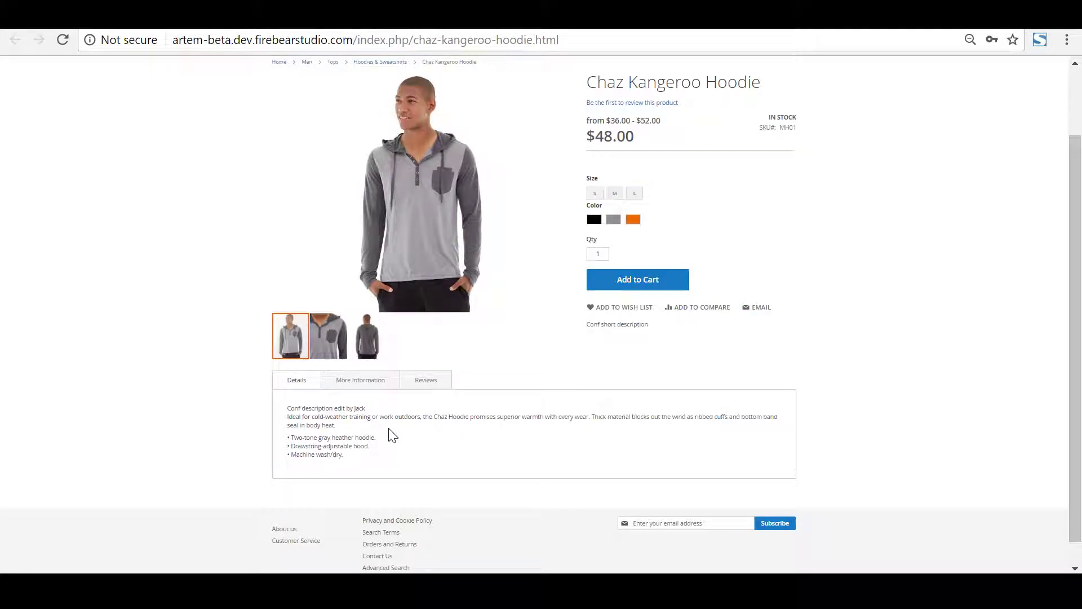
drag(336, 425, 300, 417)
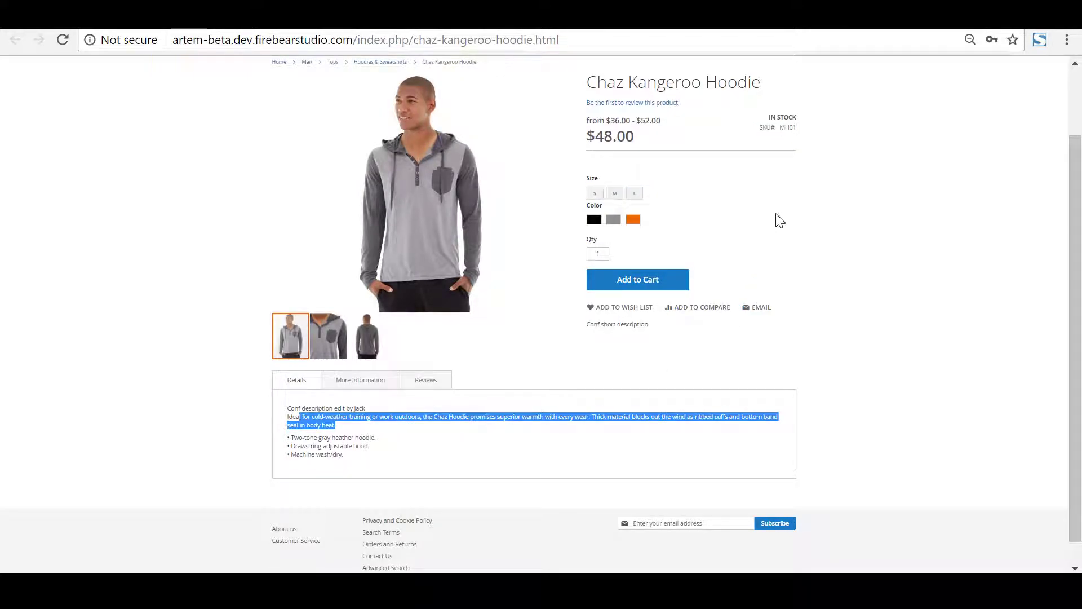
Choose size M and Black to load the Chaz Kangeroo Hoodie-M-Black variant at $48.00.
click(615, 194)
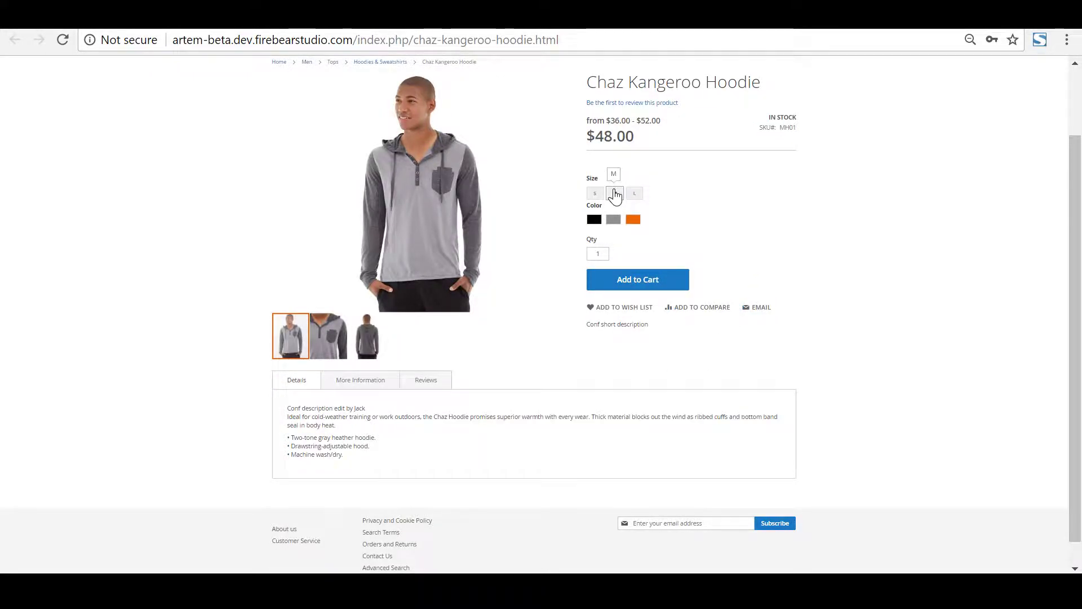
click(615, 194)
click(594, 252)
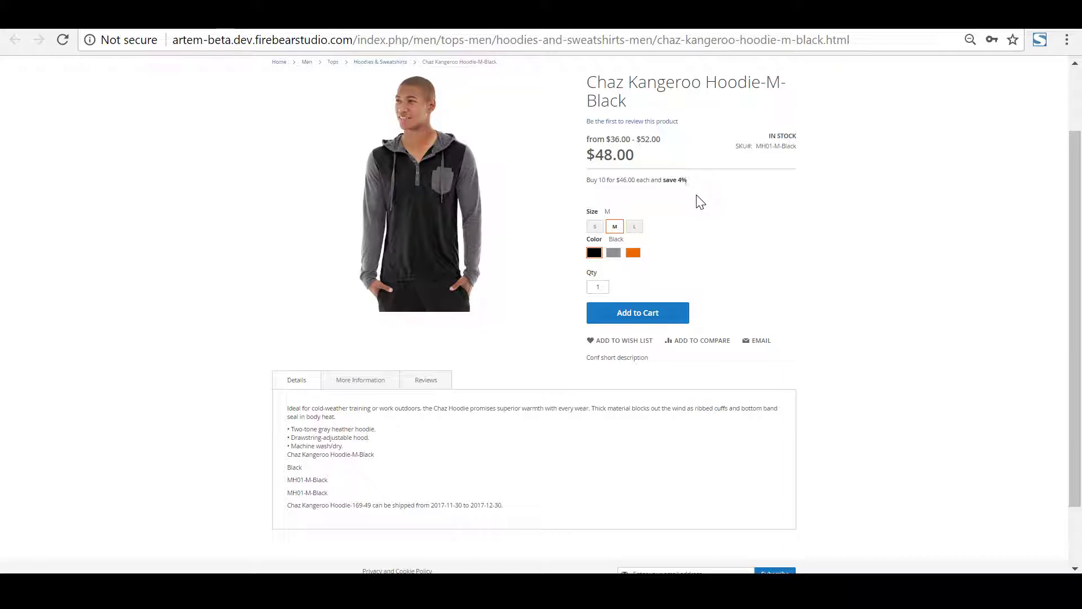
Switch the hoodie from size L to S and choose Gray, showing the S-Gray variant at $52.00.
click(635, 228)
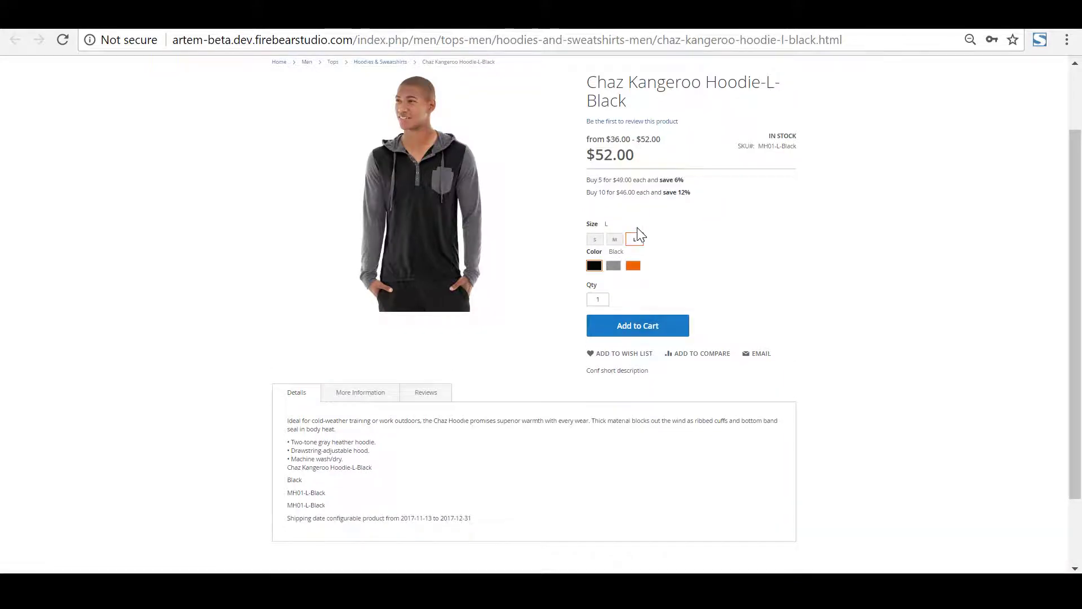
click(595, 239)
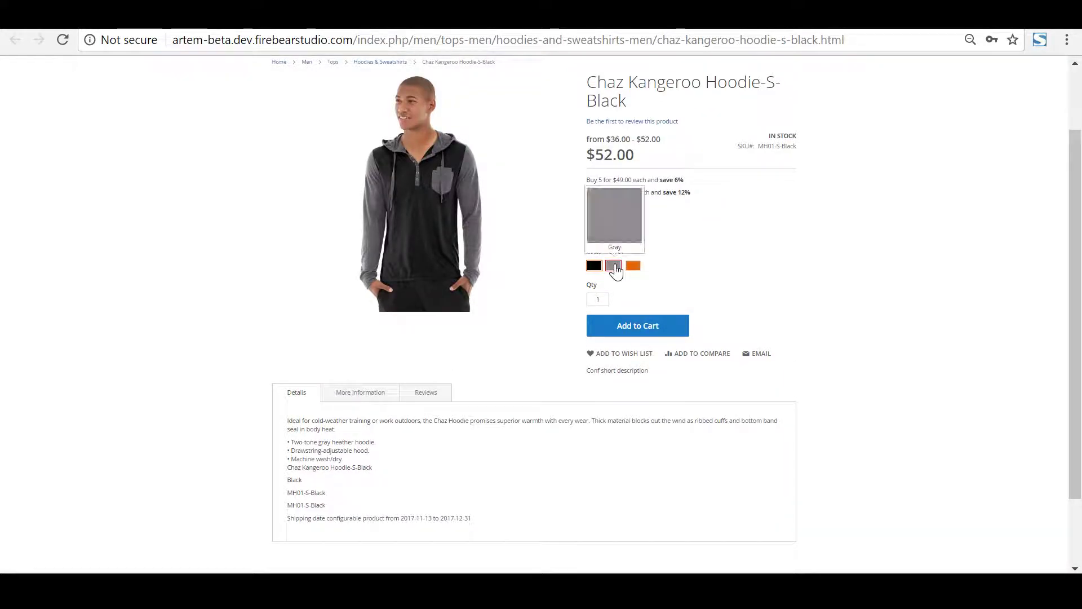
click(614, 266)
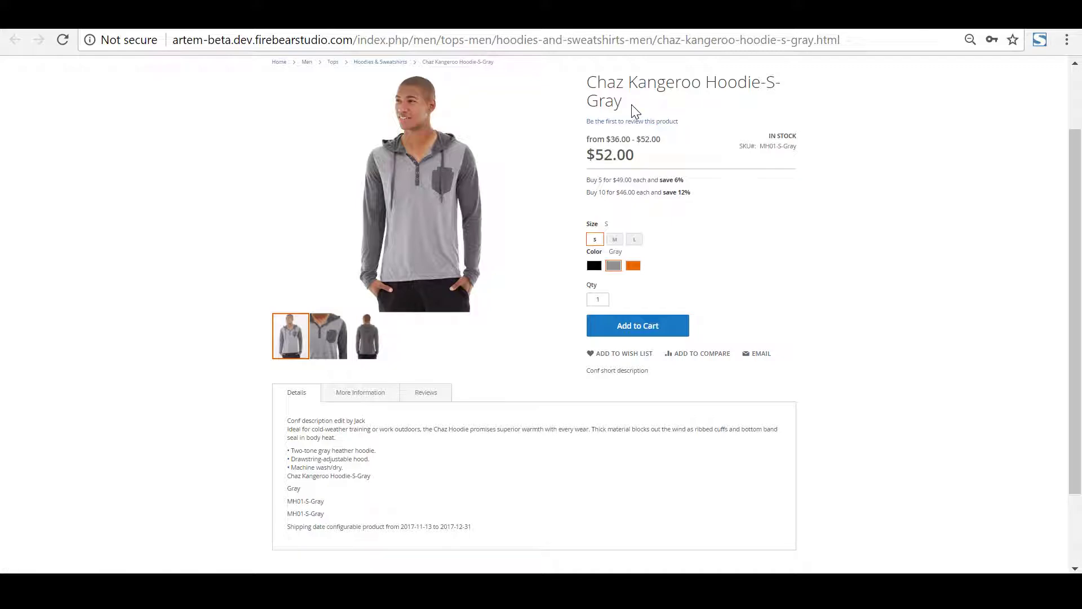
Highlight the S-Gray variant's title, description and URL ending.
drag(587, 82, 658, 106)
drag(312, 429, 369, 451)
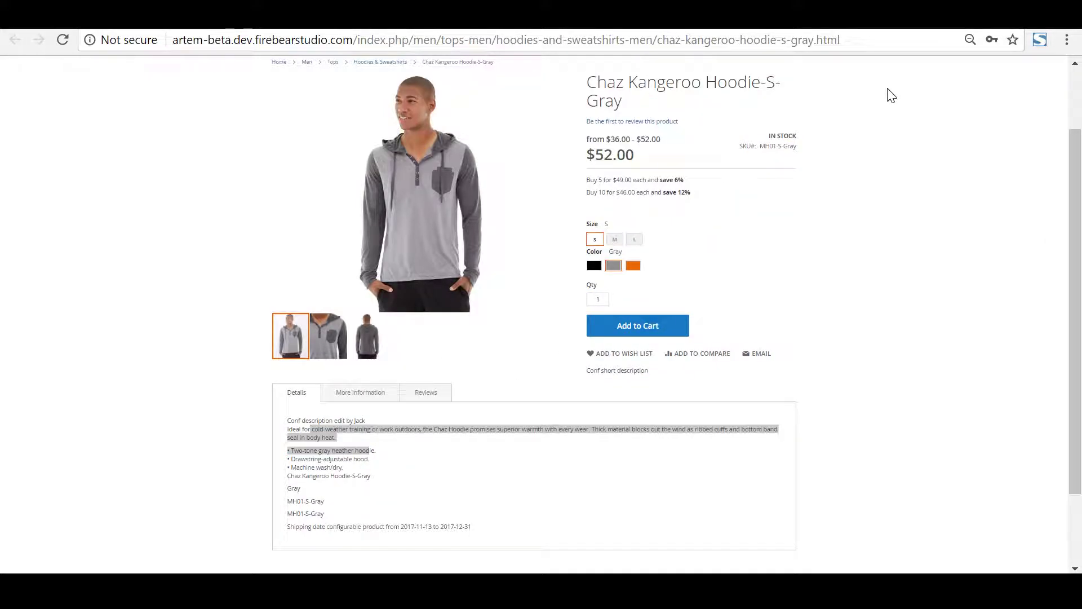
drag(841, 40, 654, 39)
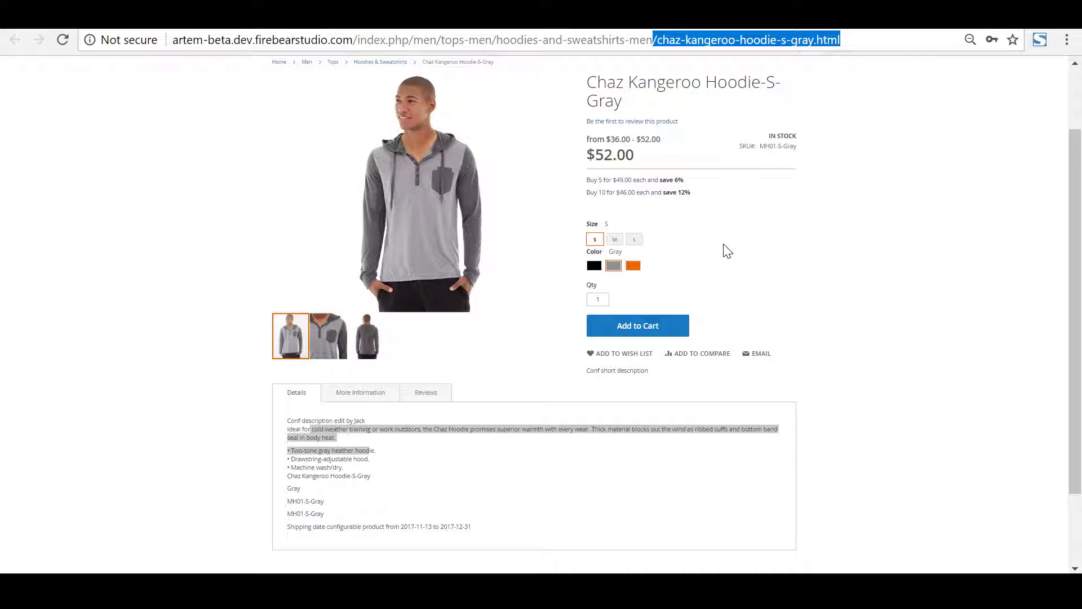
Go to the Hoodies & Sweatshirts listing and pick size M and black on the hoodie card.
click(381, 62)
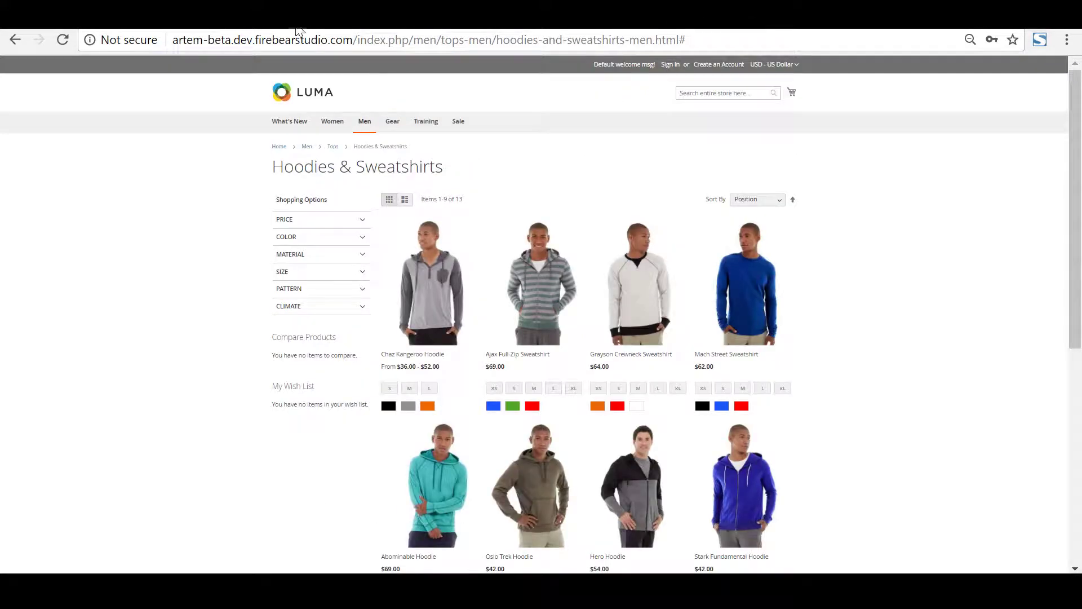
scroll(535, 237, down, 2)
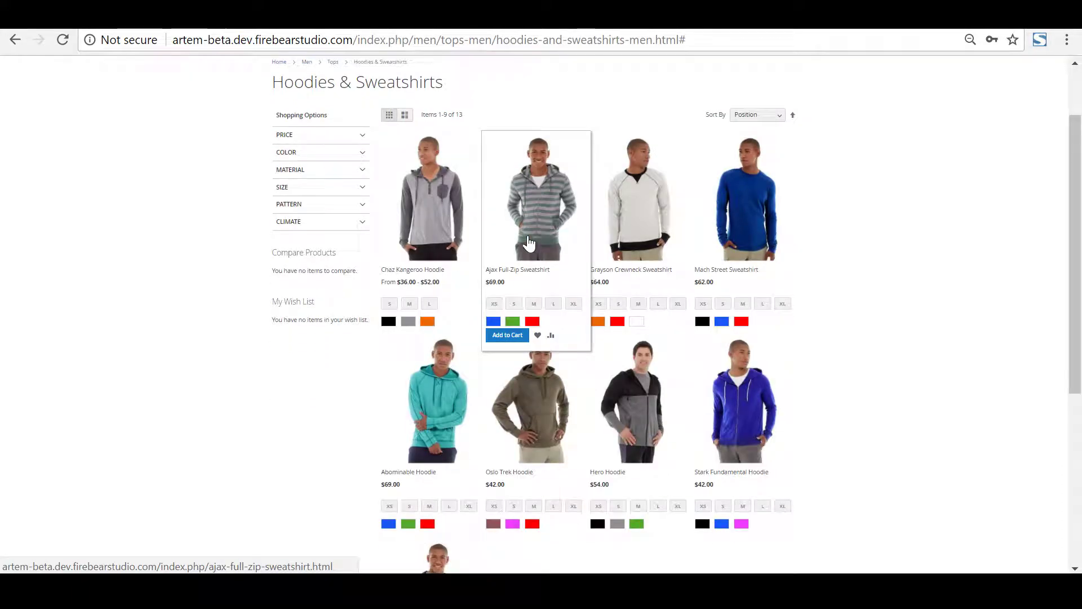
scroll(465, 187, up, 2)
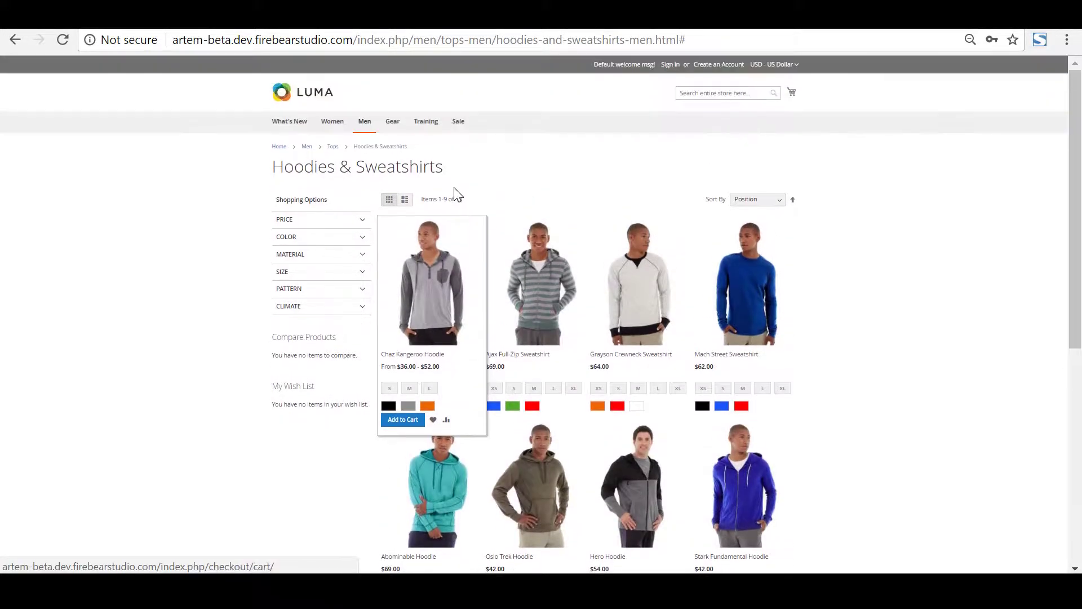
click(409, 387)
click(388, 406)
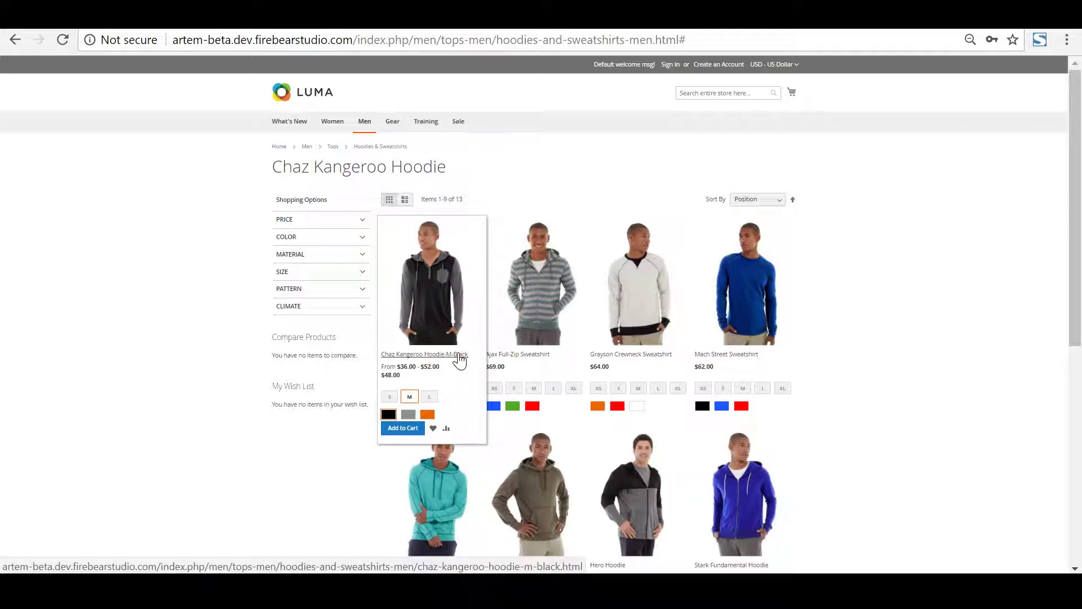
drag(468, 354, 402, 354)
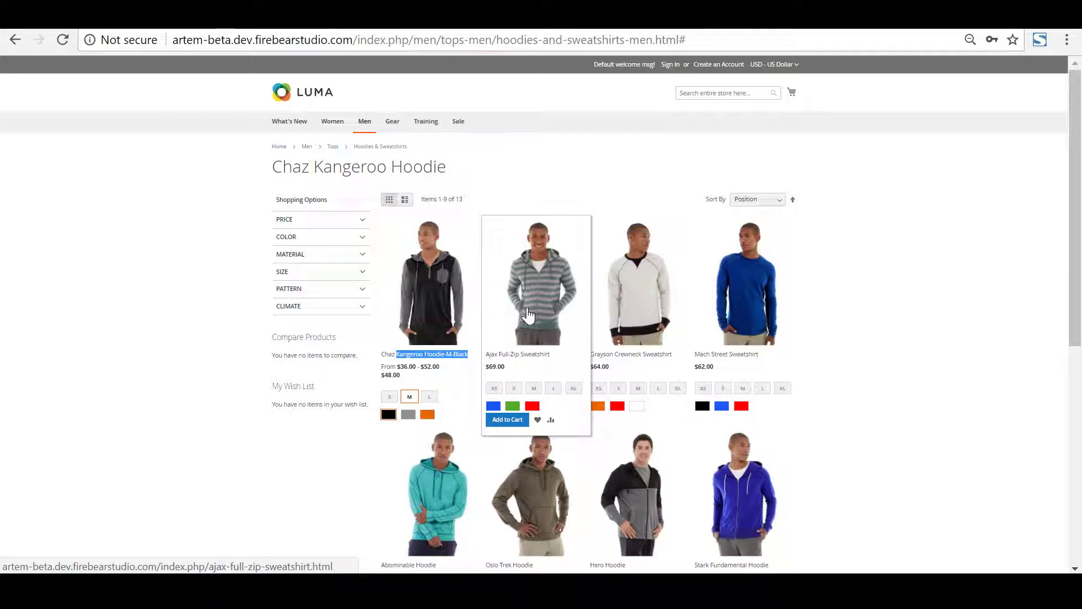
Switch the card to Gray and open the Chaz Kangeroo Hoodie-M-Gray page at $52.00.
click(409, 397)
click(410, 415)
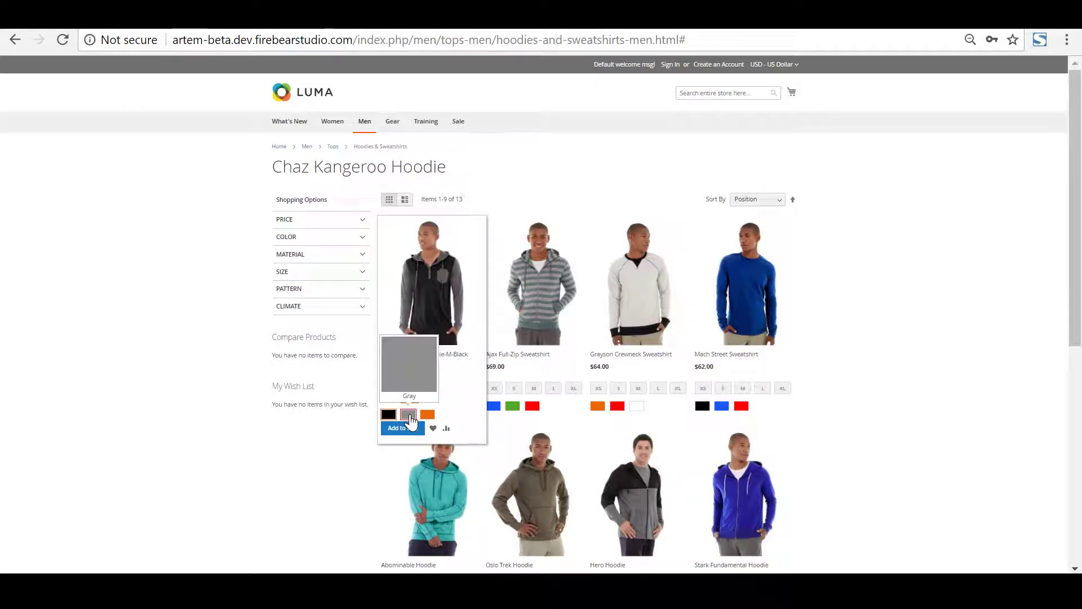
click(426, 309)
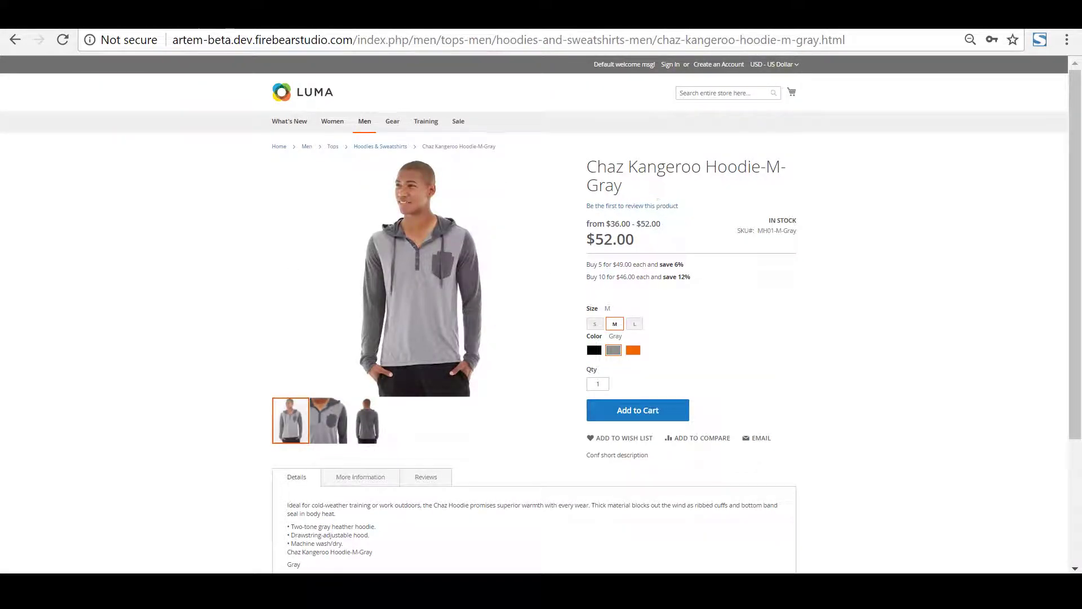
Highlight the M-Gray variant title, then switch to the Magento admin Dashboard tab.
drag(598, 167, 630, 192)
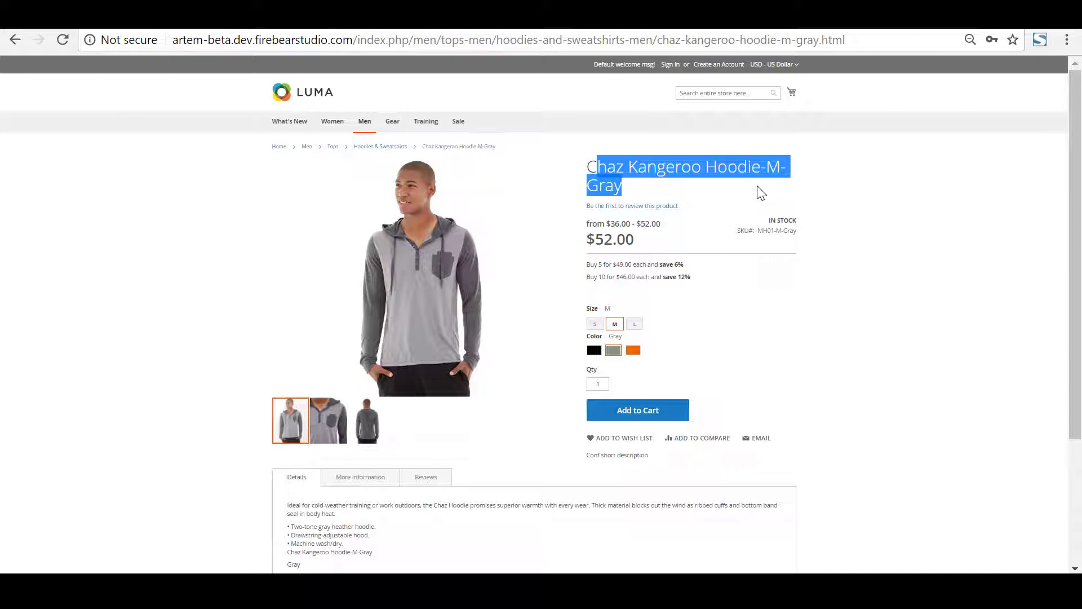
click(180, 14)
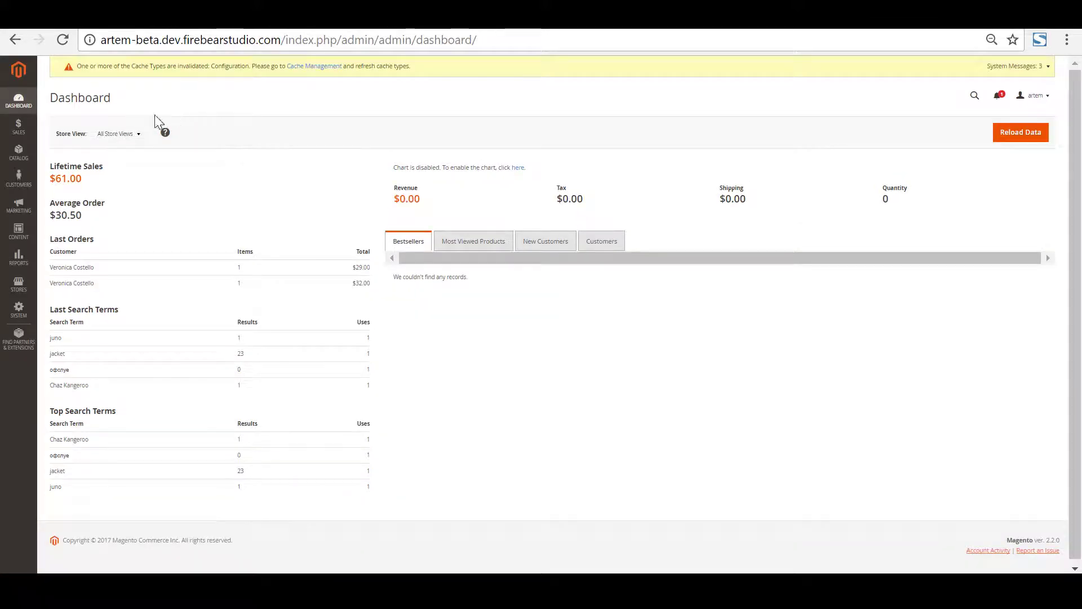
Go to Catalog > Products and edit the configurable Chaz Kangeroo Hoodie (ID 67).
click(18, 153)
click(88, 111)
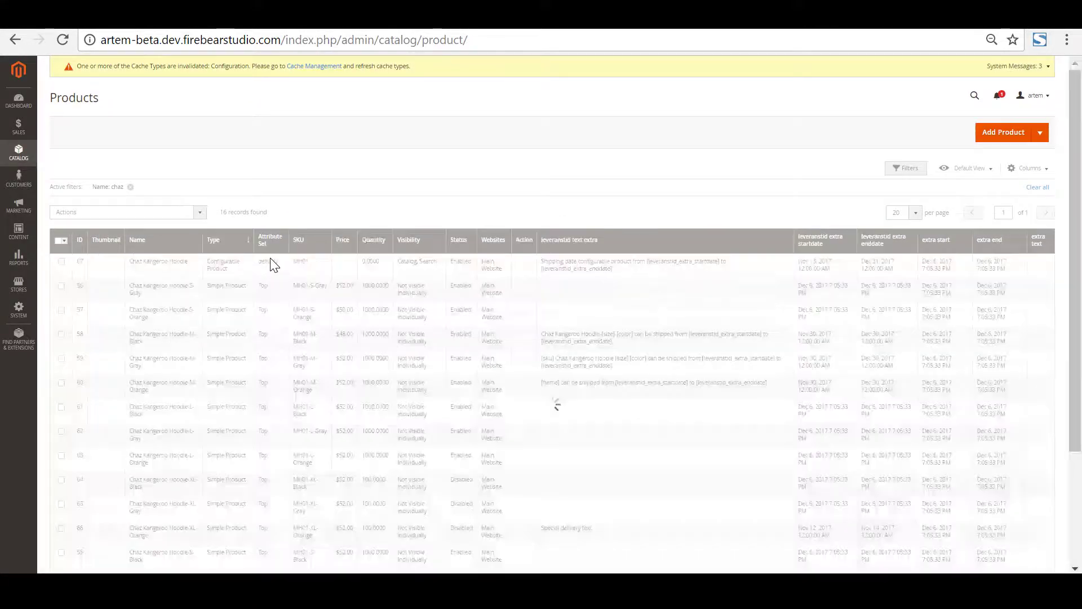
drag(237, 278, 209, 265)
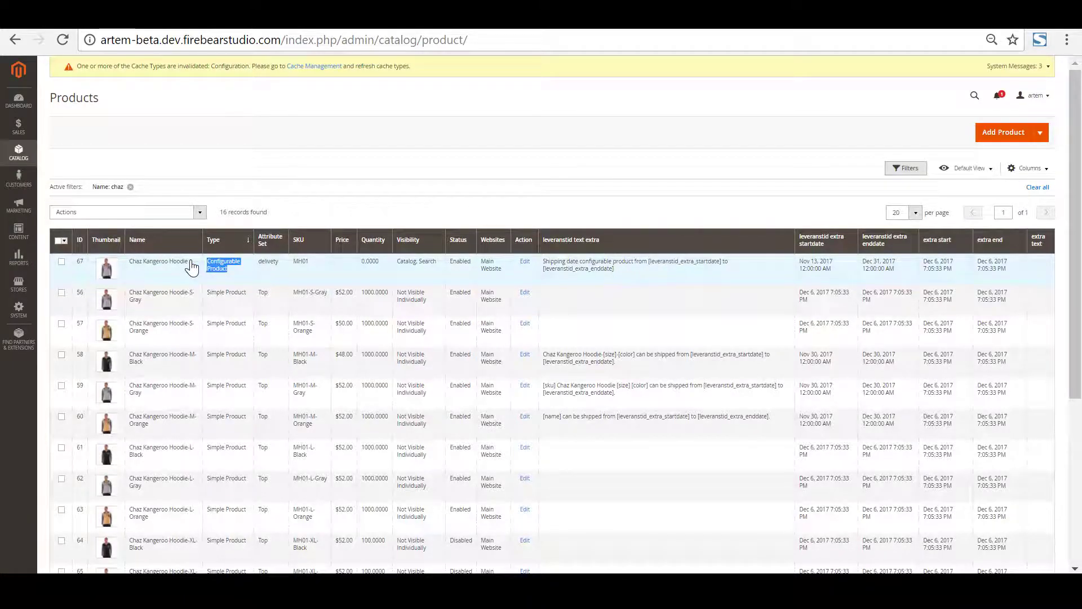
click(188, 263)
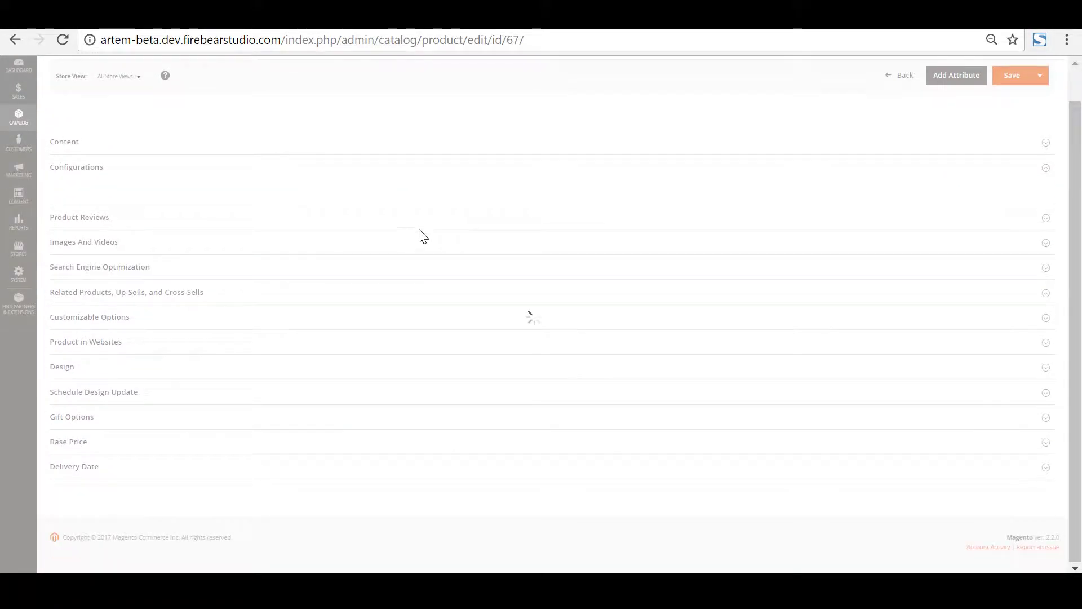
Review the hoodie's variations, save the product, and return to the storefront M-Gray page.
scroll(355, 232, down, 15)
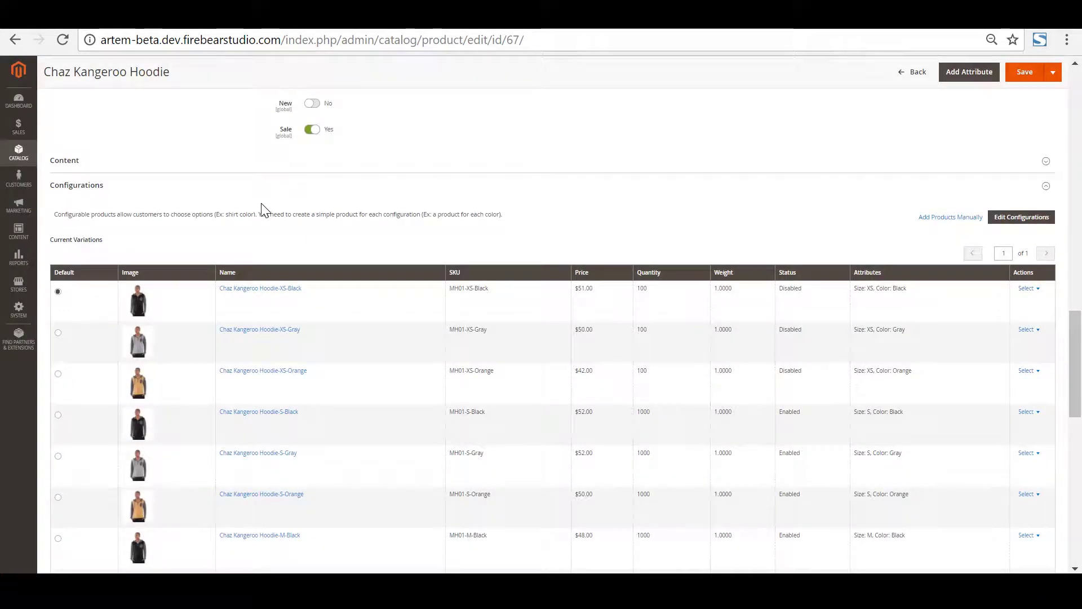
scroll(261, 209, down, 2)
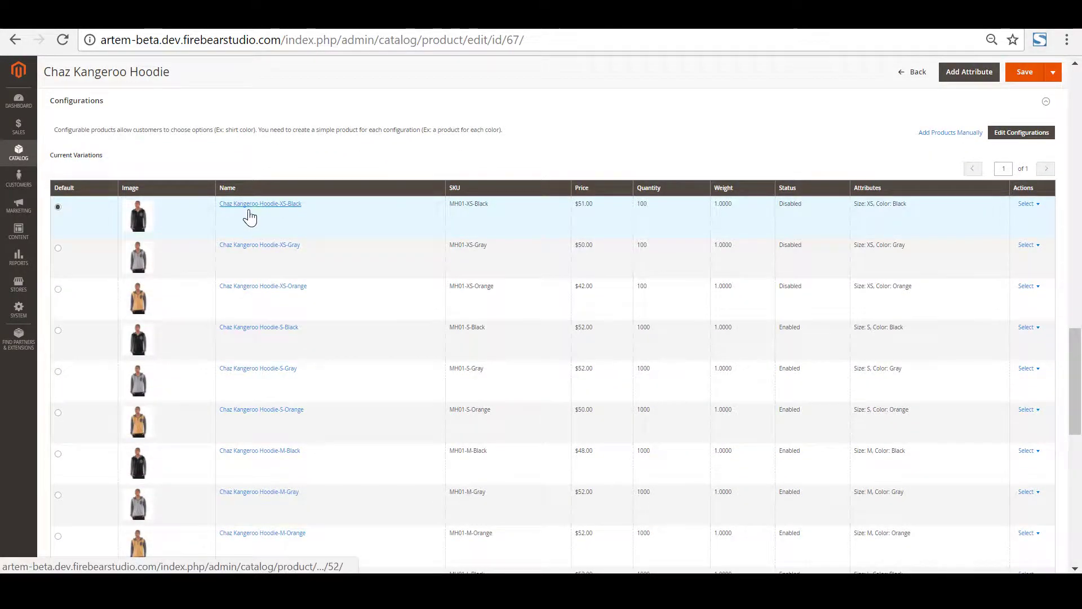
drag(79, 186, 53, 188)
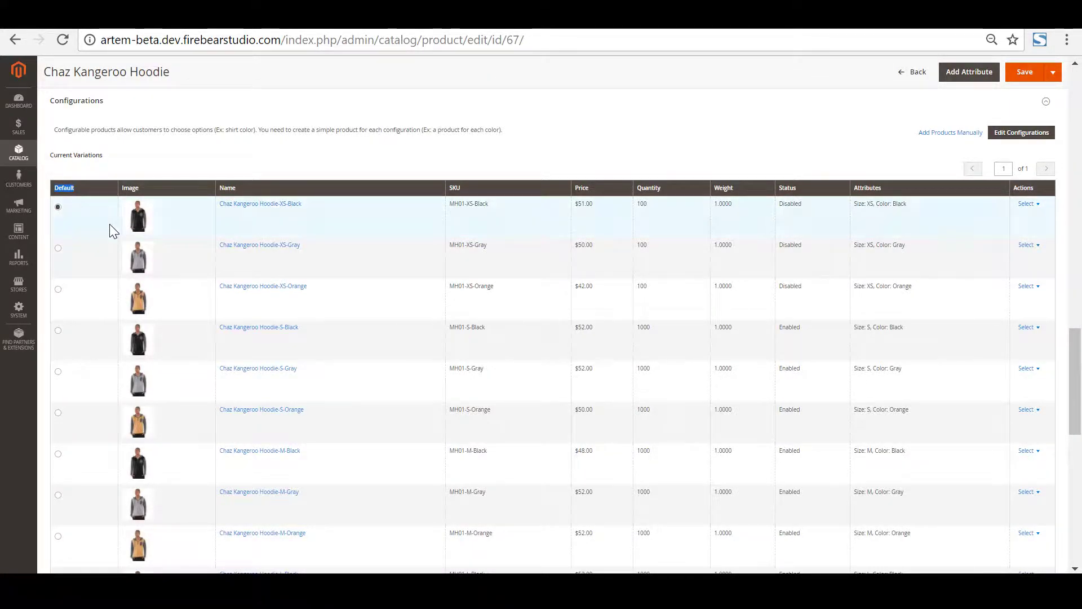
scroll(127, 245, down, 2)
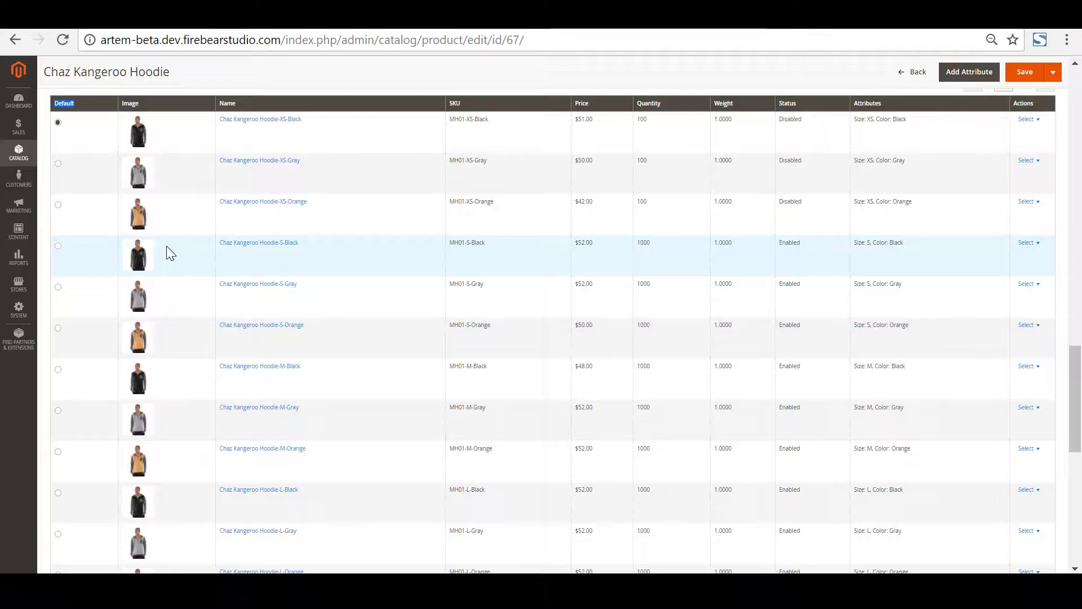
scroll(167, 246, down, 2)
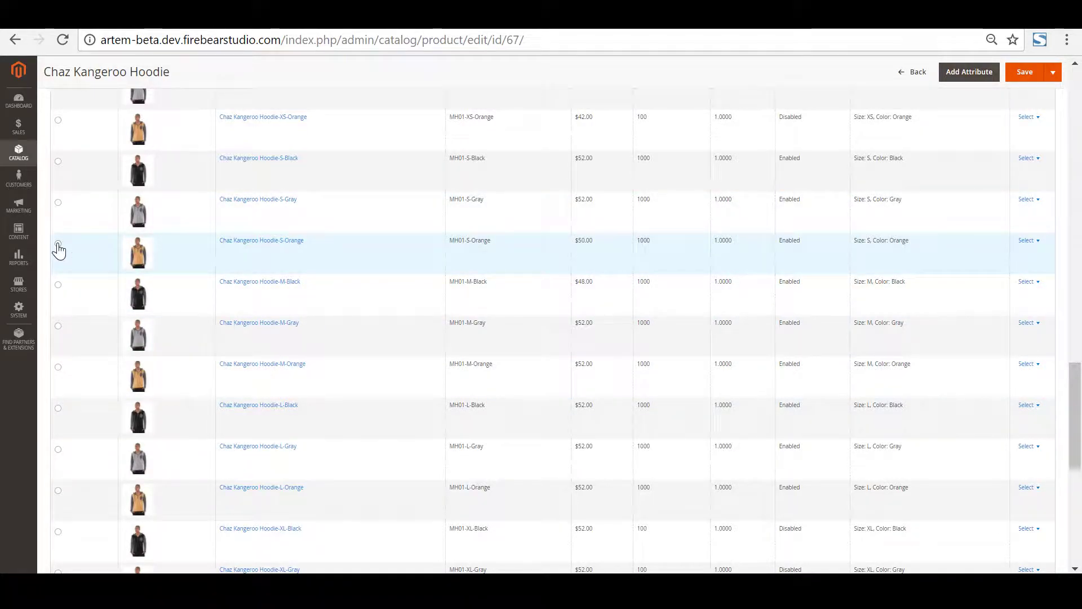
scroll(280, 248, up, 2)
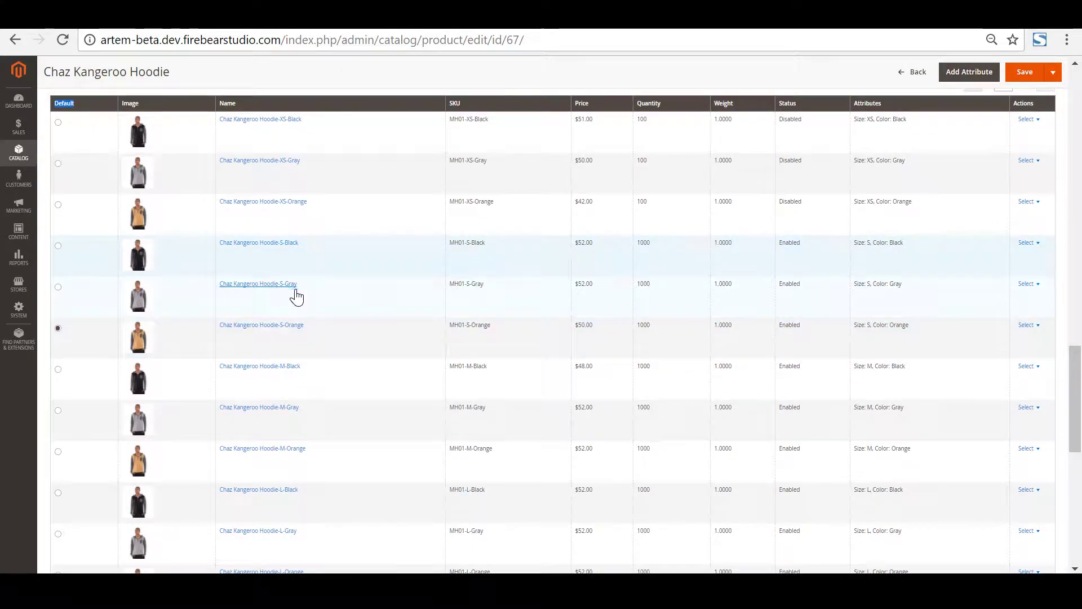
click(1026, 72)
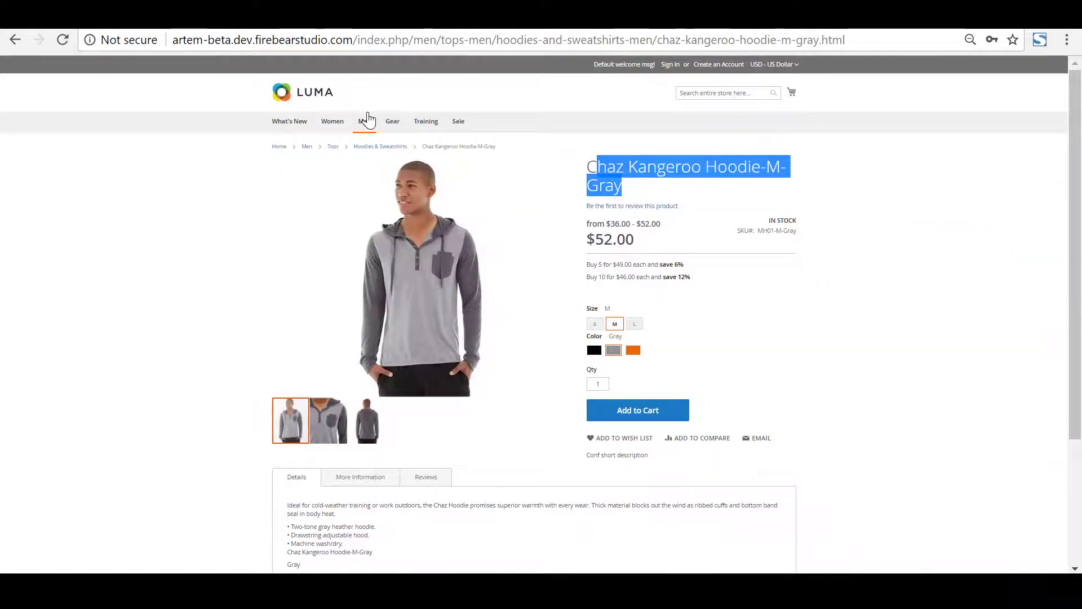
click(394, 150)
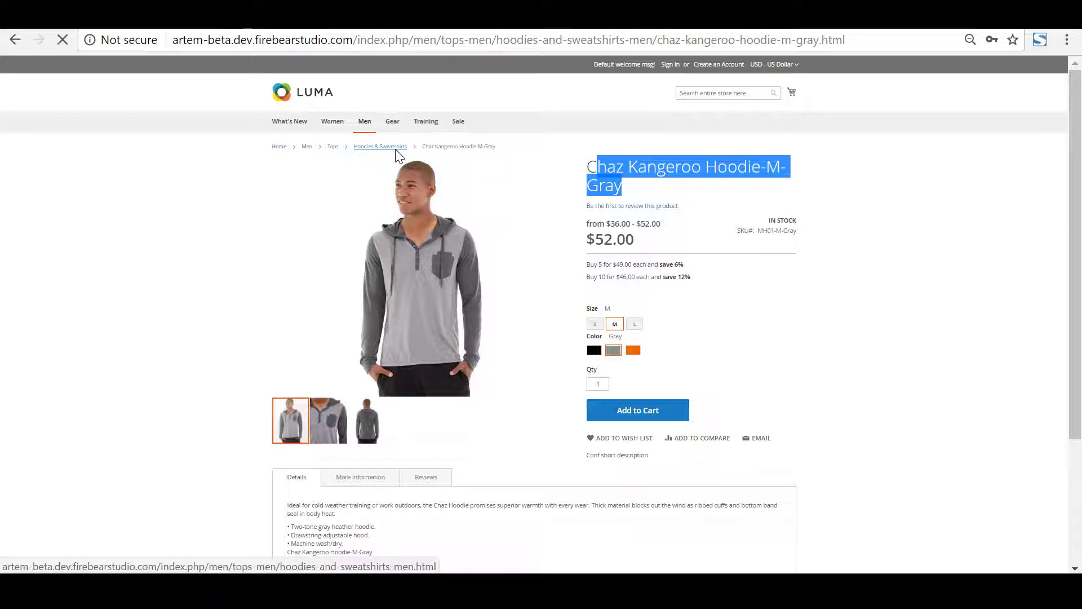
Reopen the hoodie from Hoodies & Sweatshirts and check its from $36.00 - $52.00 price range.
click(395, 150)
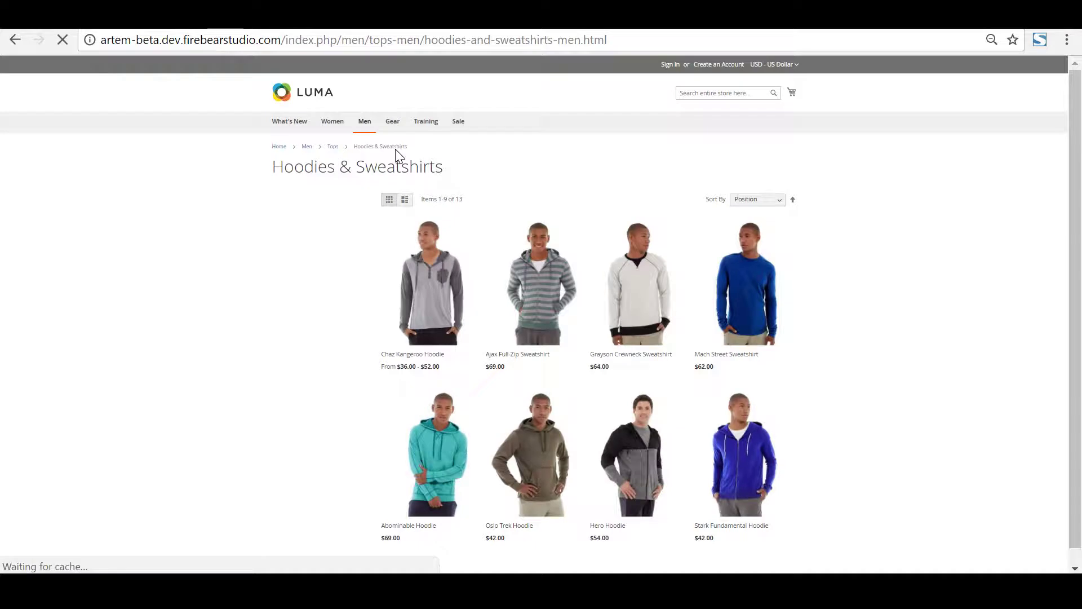
click(389, 397)
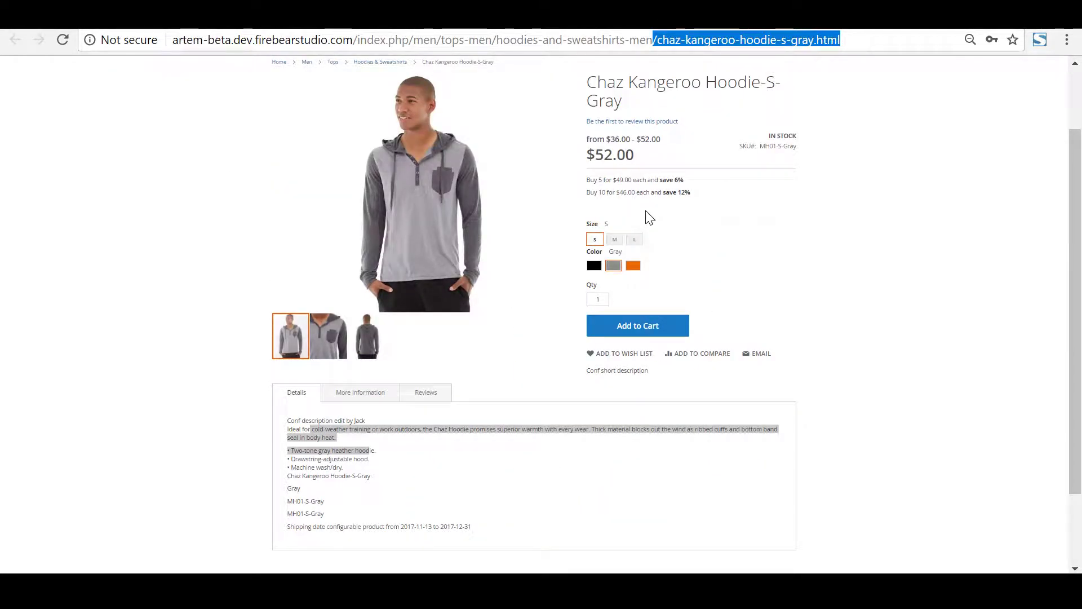
drag(366, 422, 635, 159)
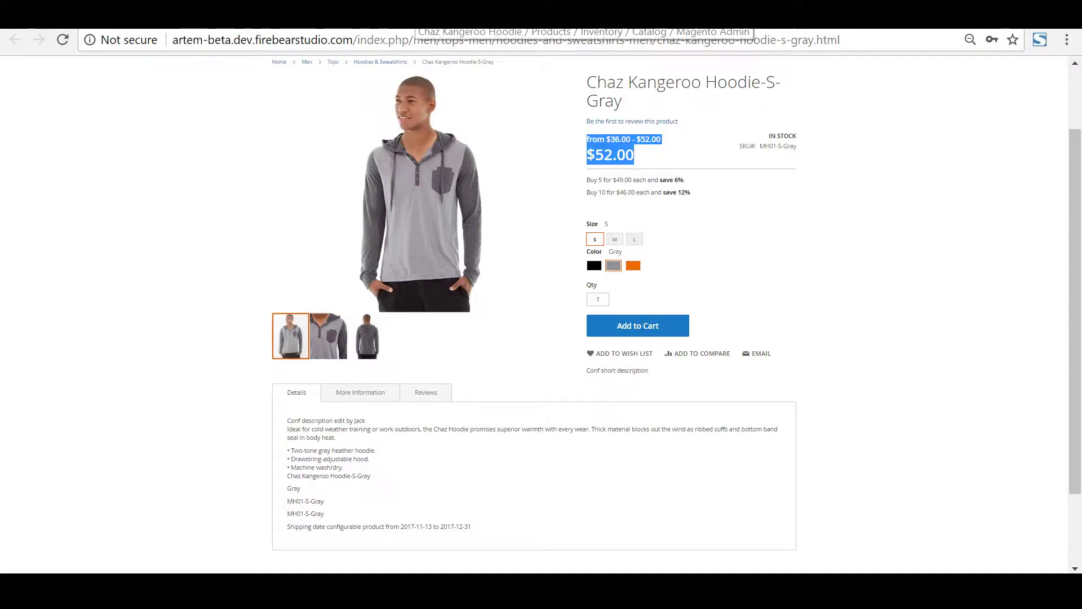
key(ctrl+Tab)
Navigate to Stores > Configuration > FIREBEAR STUDIO > Improved Configurable Products.
click(16, 283)
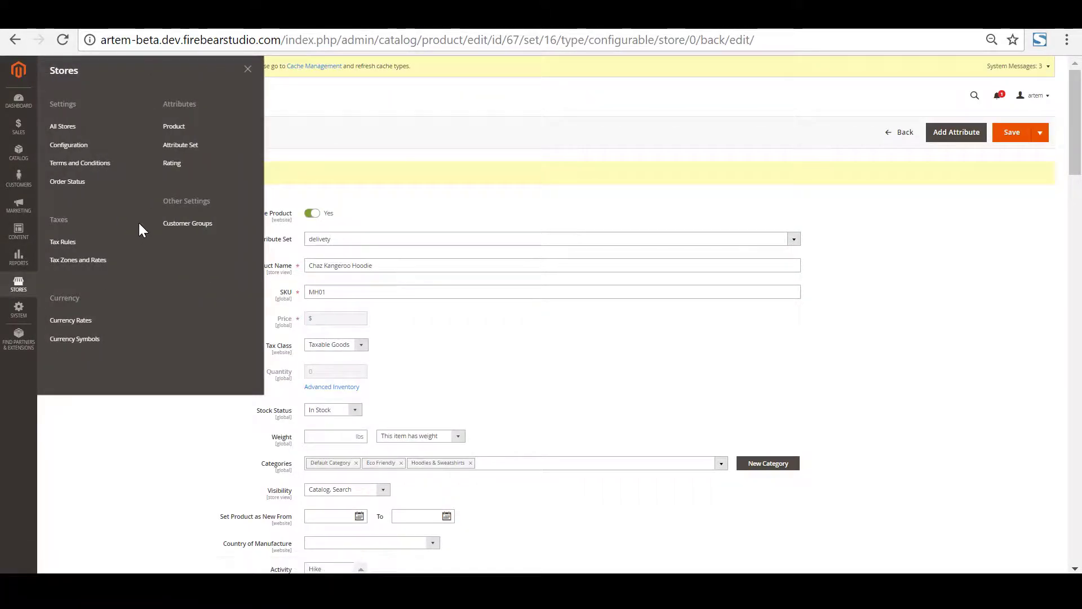
click(94, 144)
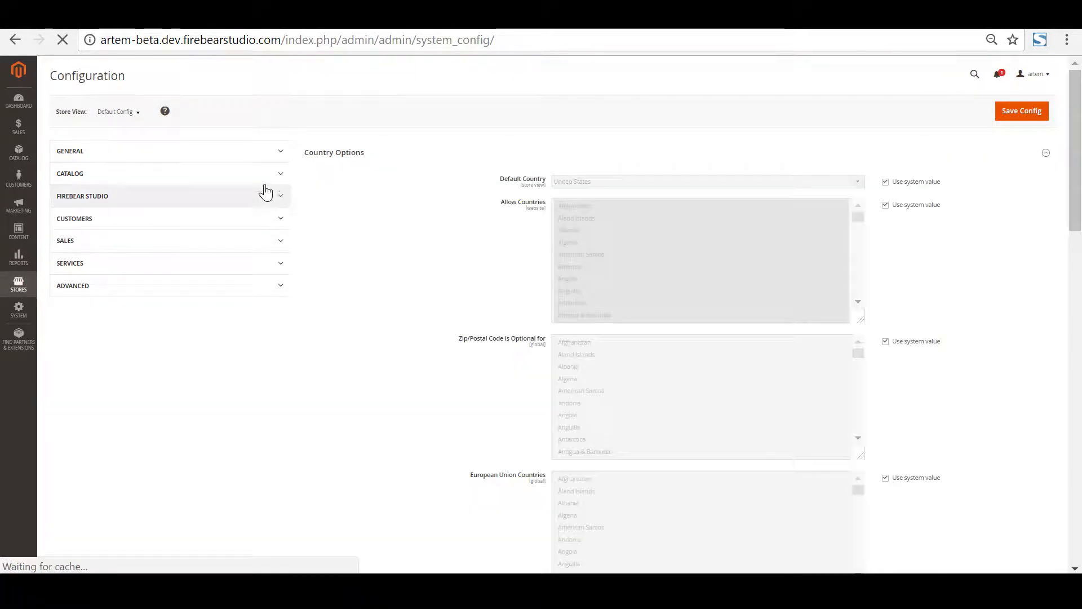
click(282, 193)
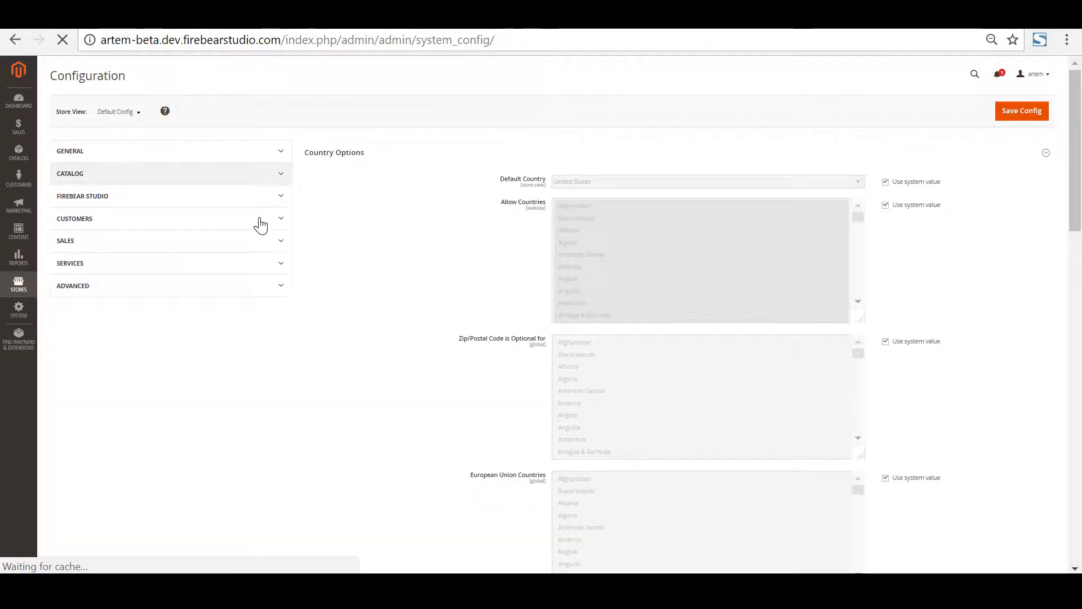
click(141, 403)
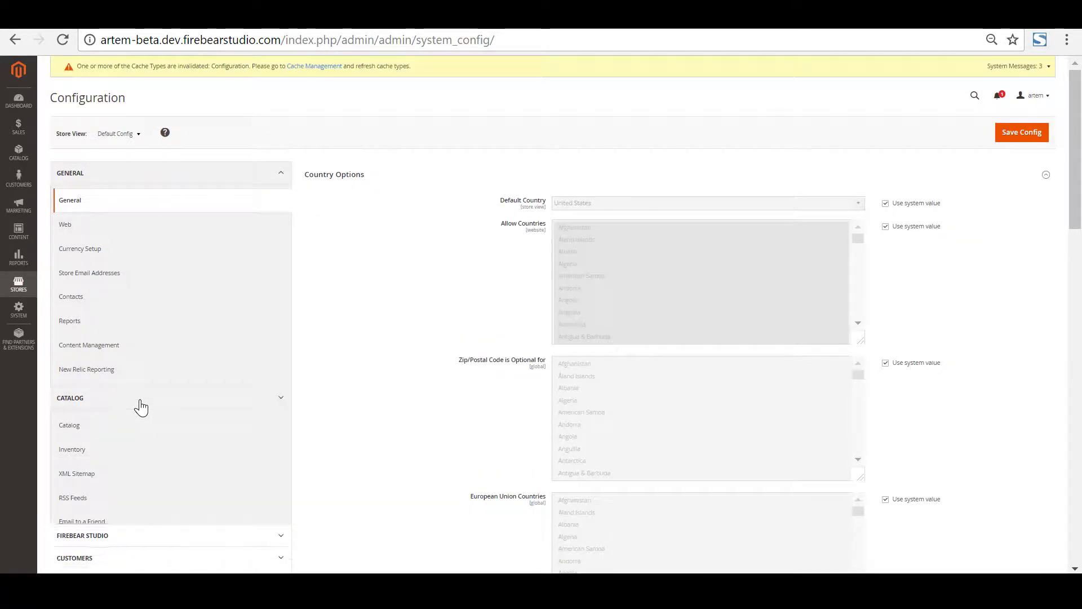
click(138, 405)
click(133, 422)
click(103, 454)
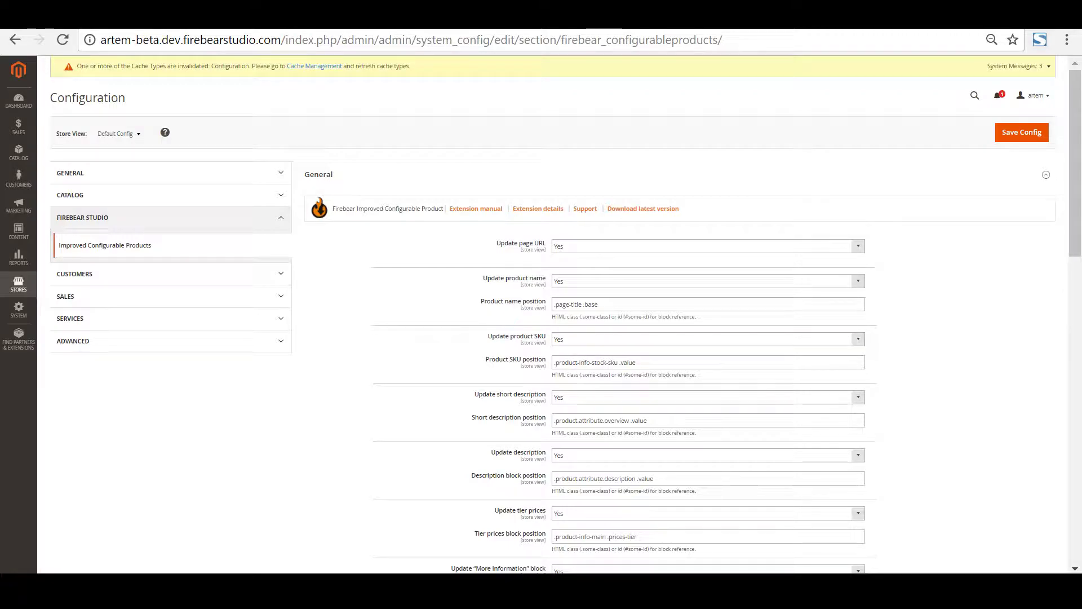
scroll(681, 355, down, 2)
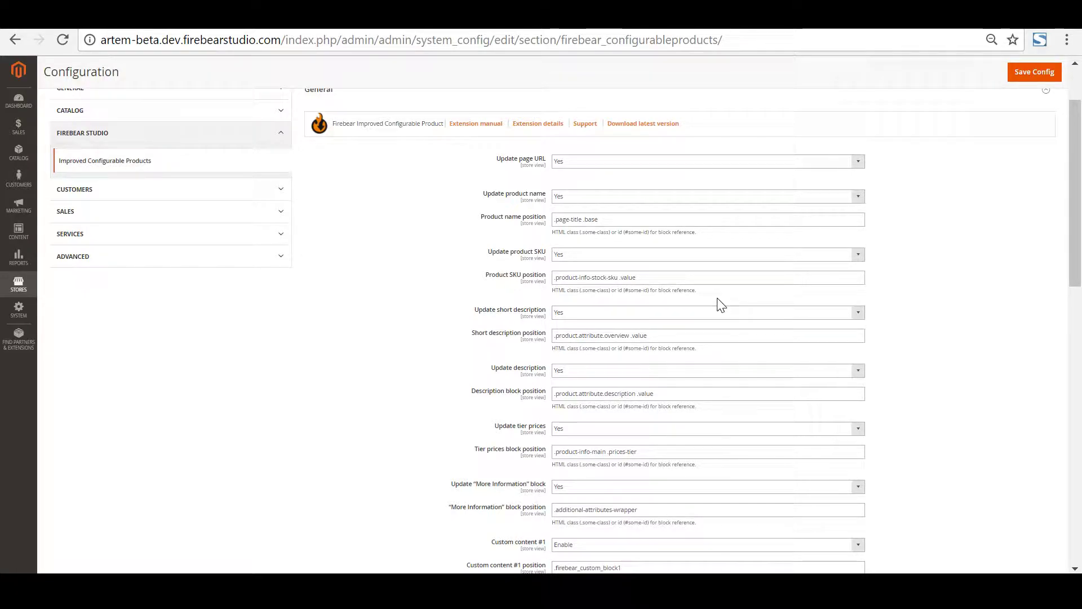
scroll(720, 304, up, 2)
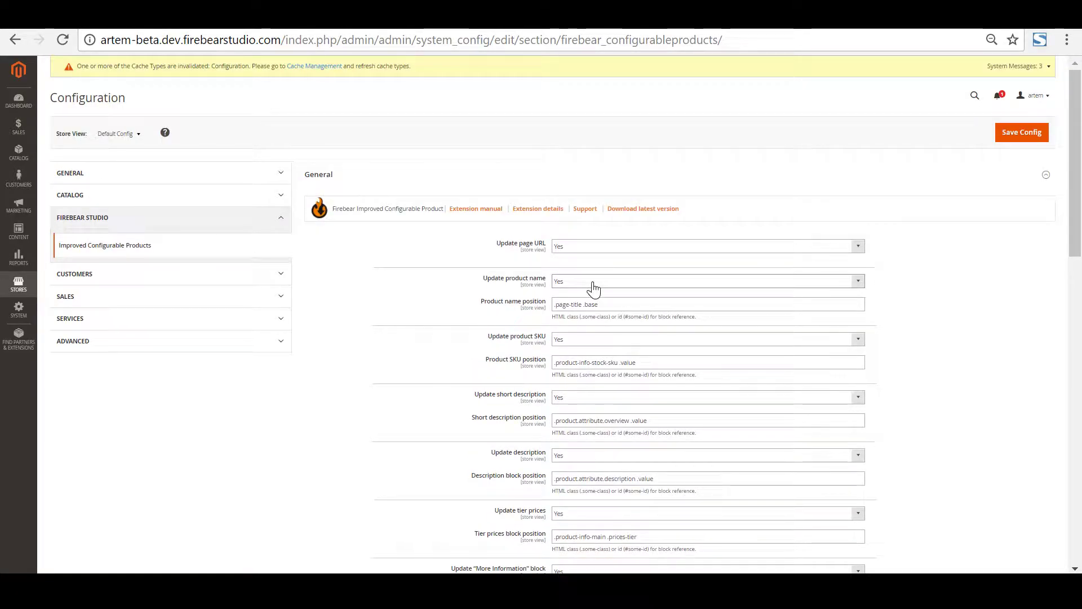
click(594, 284)
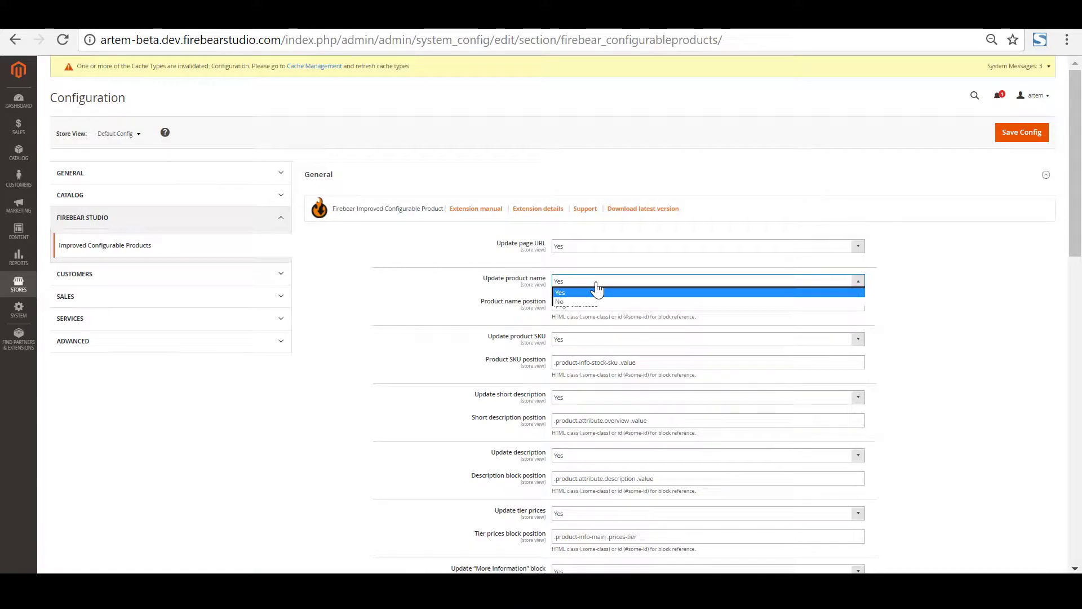
click(596, 301)
click(596, 283)
click(599, 293)
click(603, 341)
click(601, 345)
click(604, 457)
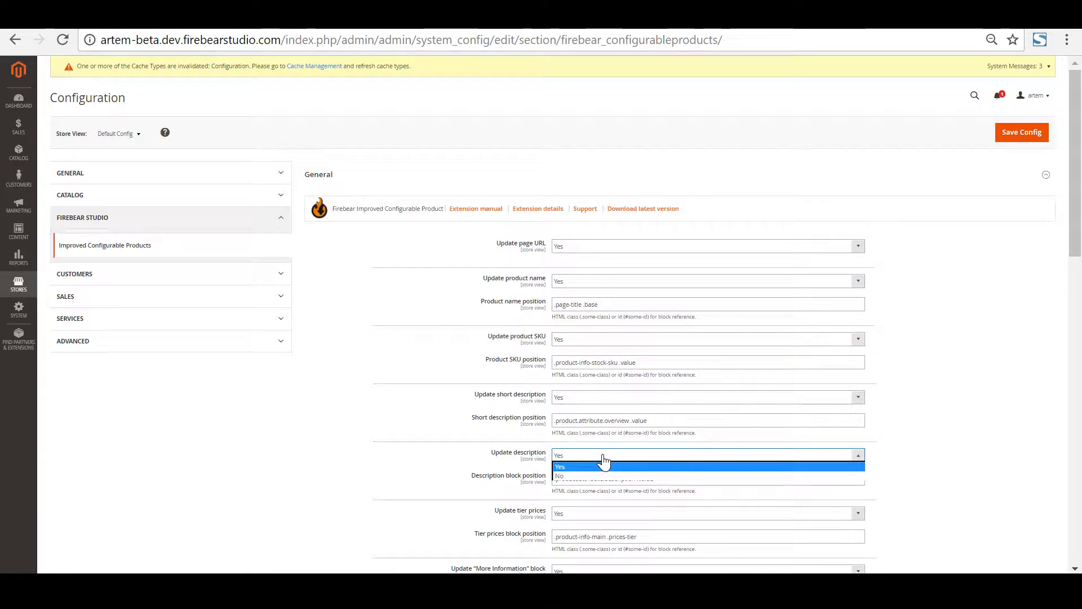
click(603, 457)
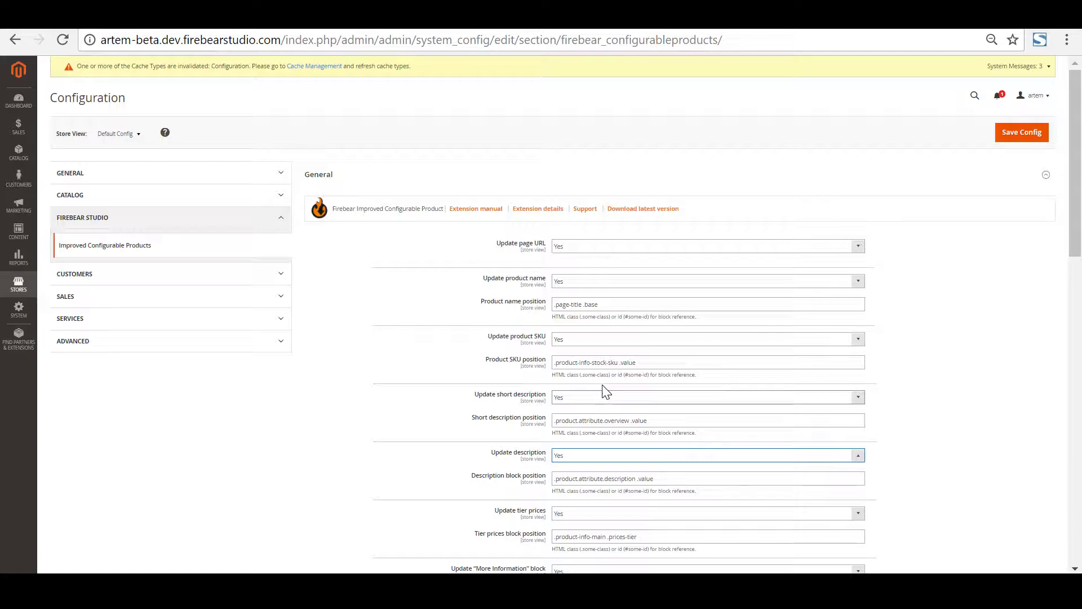
Review the price range, native price block and From-To format settings for product and category pages.
scroll(575, 394, down, 1)
scroll(557, 374, down, 5)
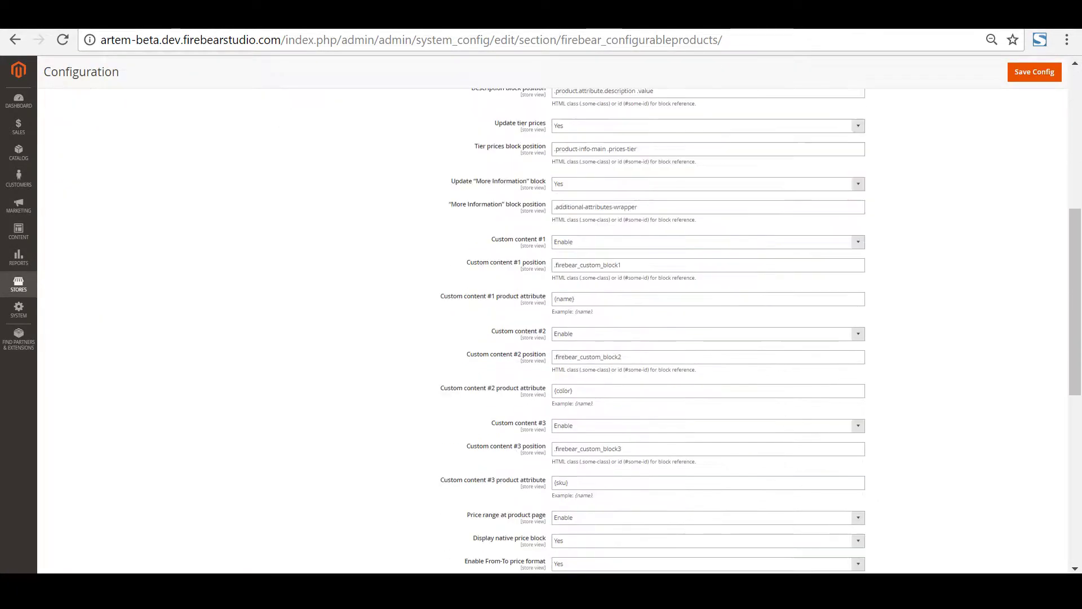
scroll(546, 383, down, 1)
scroll(544, 372, down, 1)
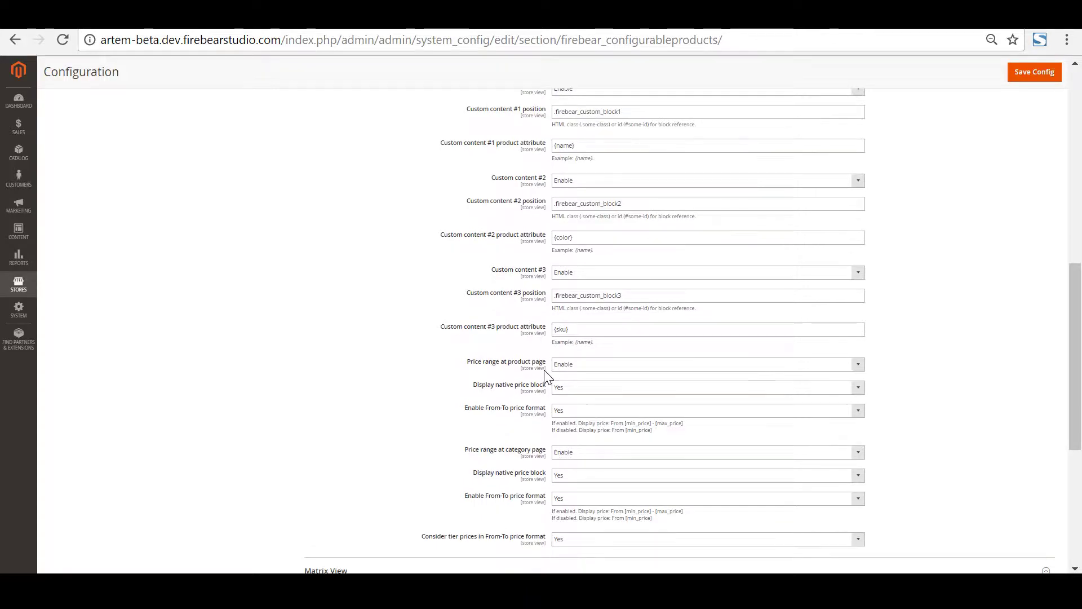
drag(479, 317, 535, 468)
click(486, 316)
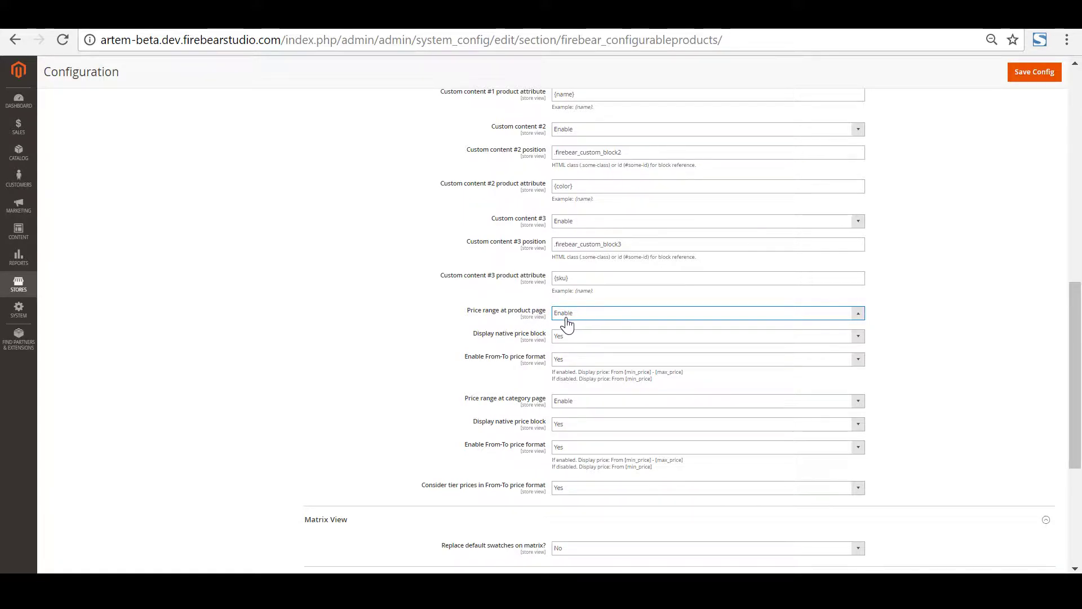
drag(496, 310, 535, 311)
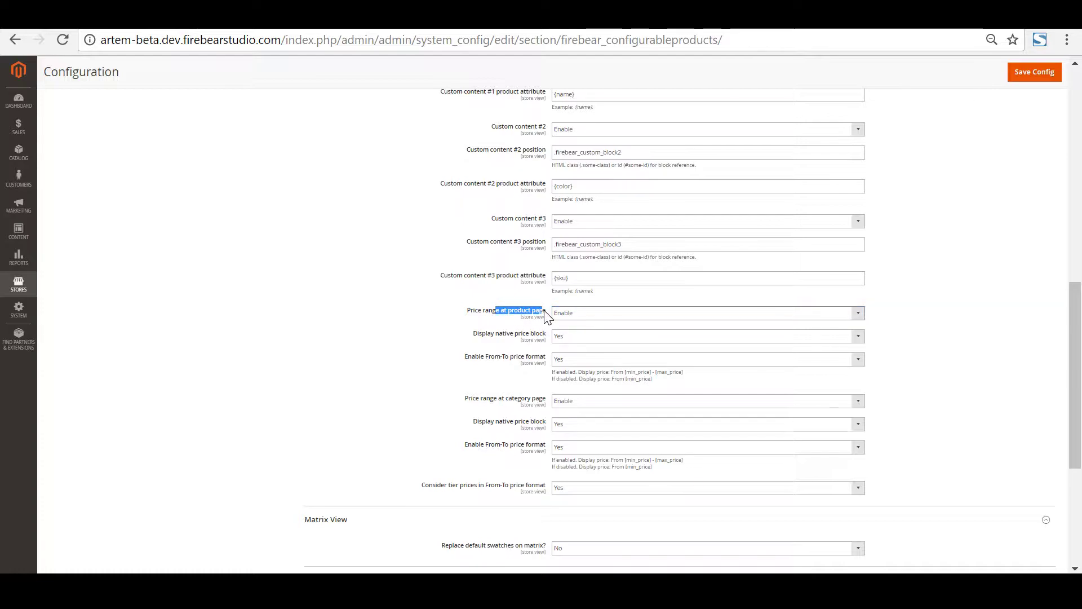
drag(497, 398, 537, 407)
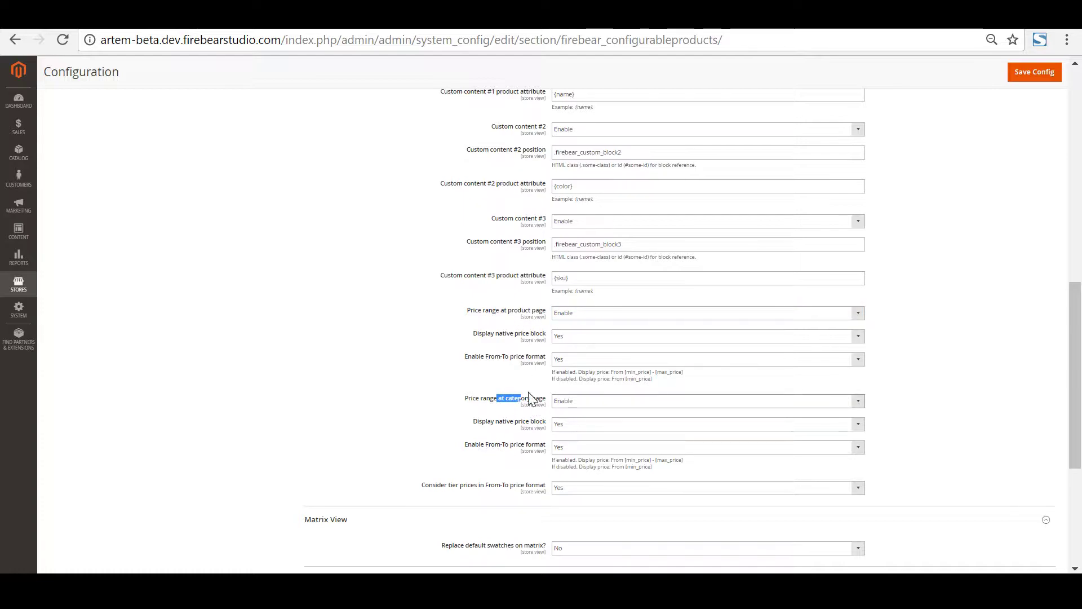
click(509, 337)
drag(488, 334, 535, 336)
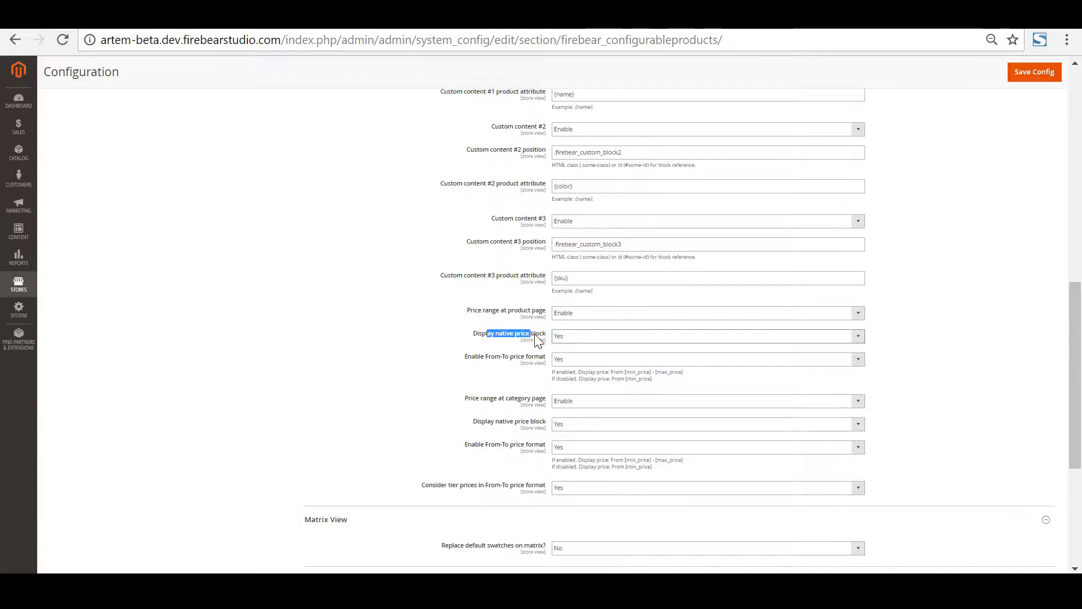
drag(494, 423, 529, 422)
click(510, 365)
drag(527, 361, 492, 362)
Set the product-page Enable From-To price format to No and save the configuration.
click(506, 362)
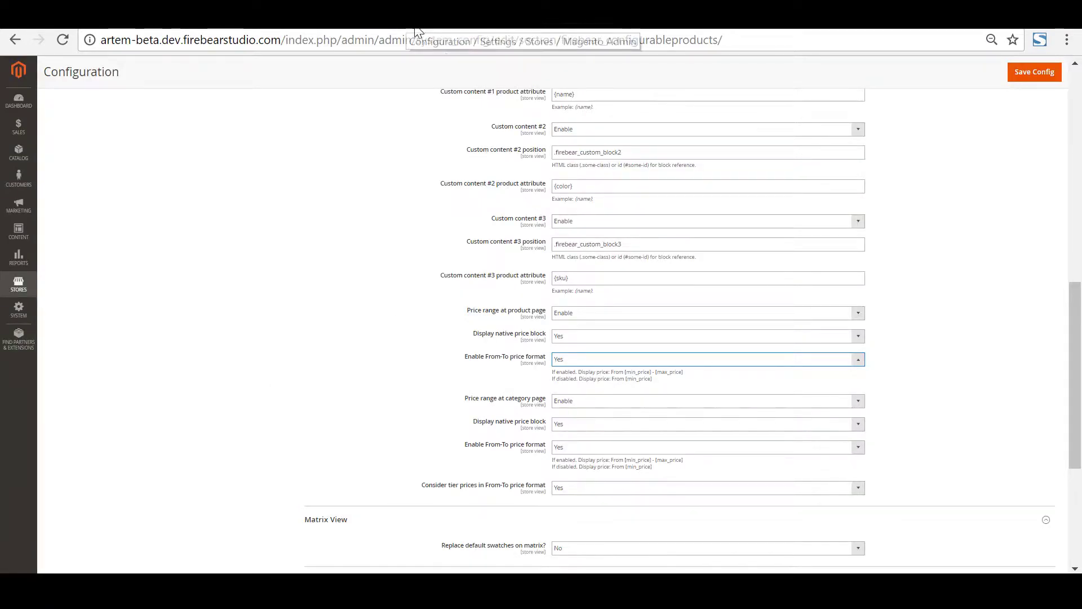
click(581, 361)
click(590, 378)
click(1034, 71)
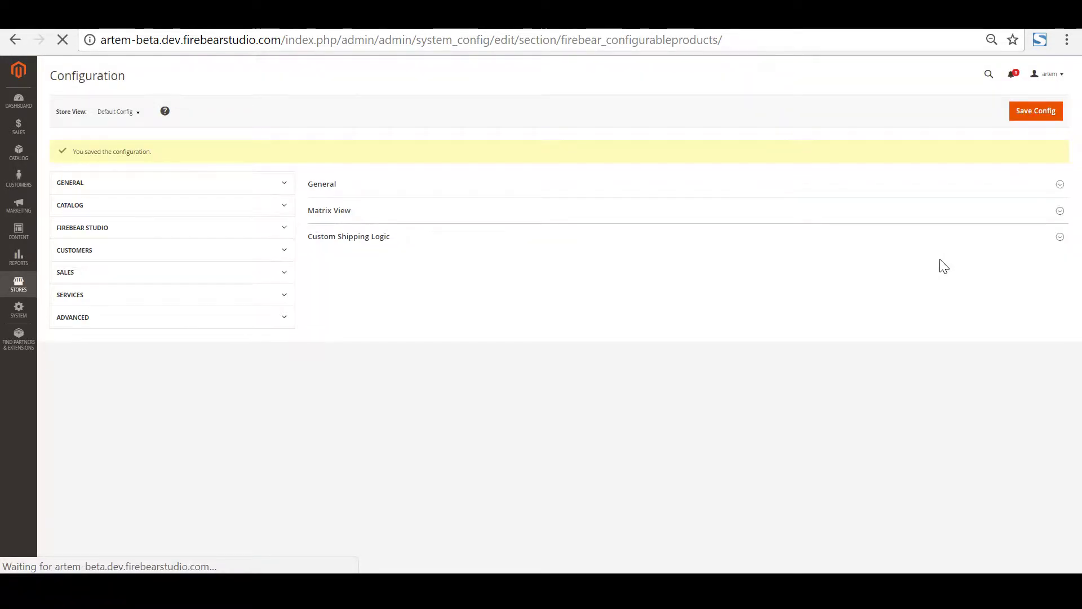
Reload the hoodie page and confirm it now shows only 'from $36.00'.
scroll(527, 274, down, 6)
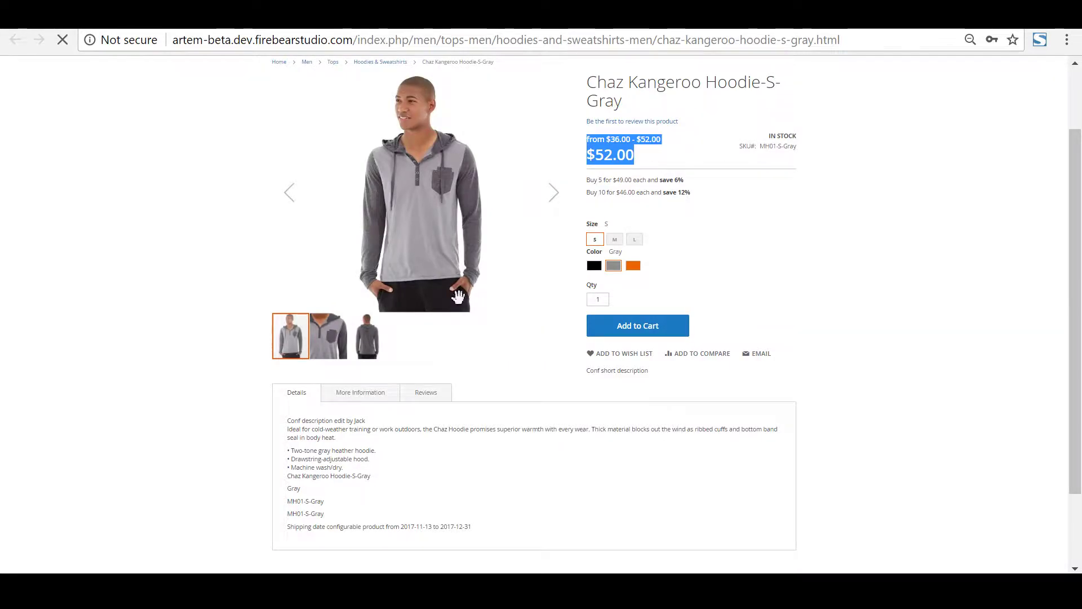
key(F5)
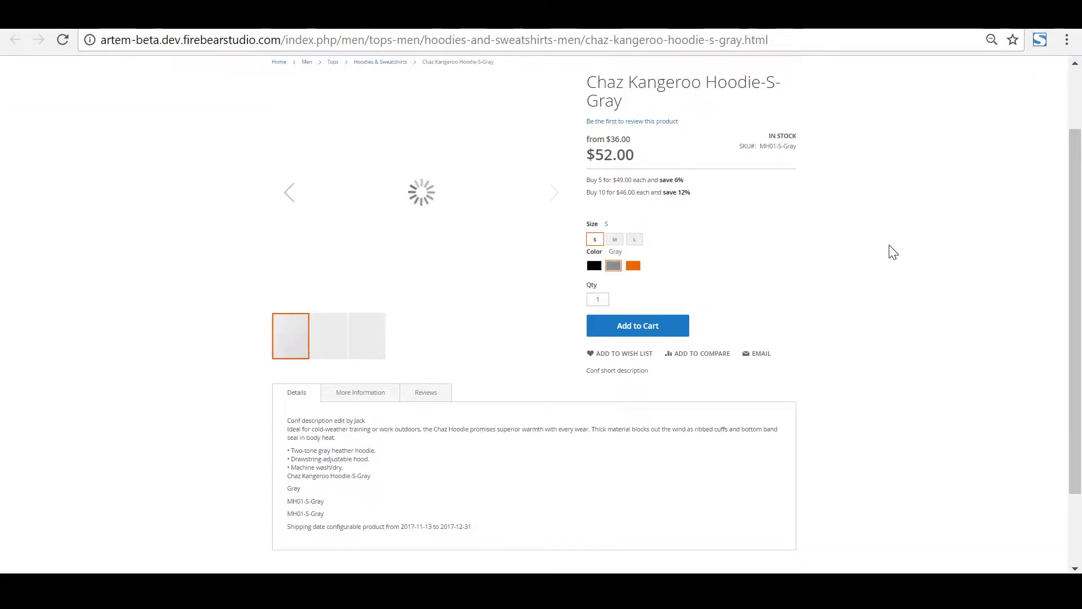
drag(614, 139, 630, 139)
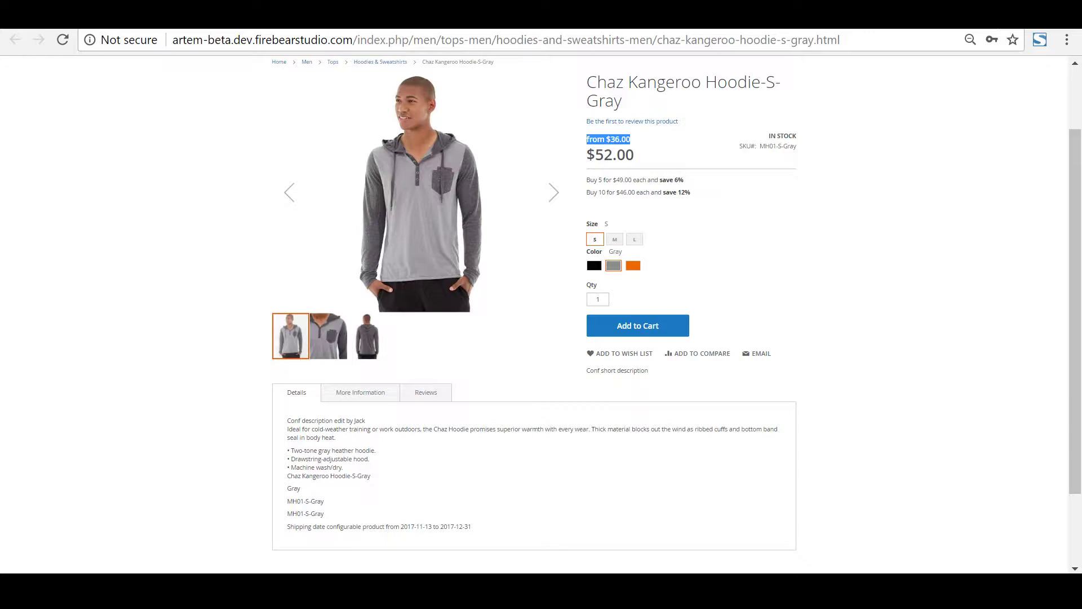
Return to the admin Configuration tab and scroll down through the Improved Configurable Products settings.
click(447, 17)
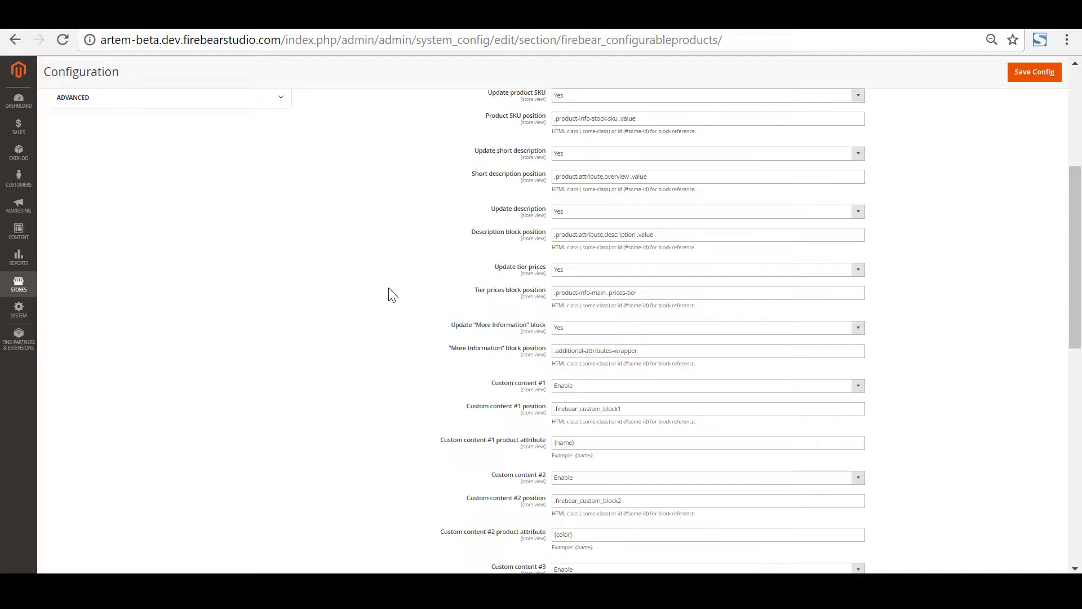
scroll(381, 294, down, 2)
scroll(372, 299, down, 2)
scroll(374, 298, down, 8)
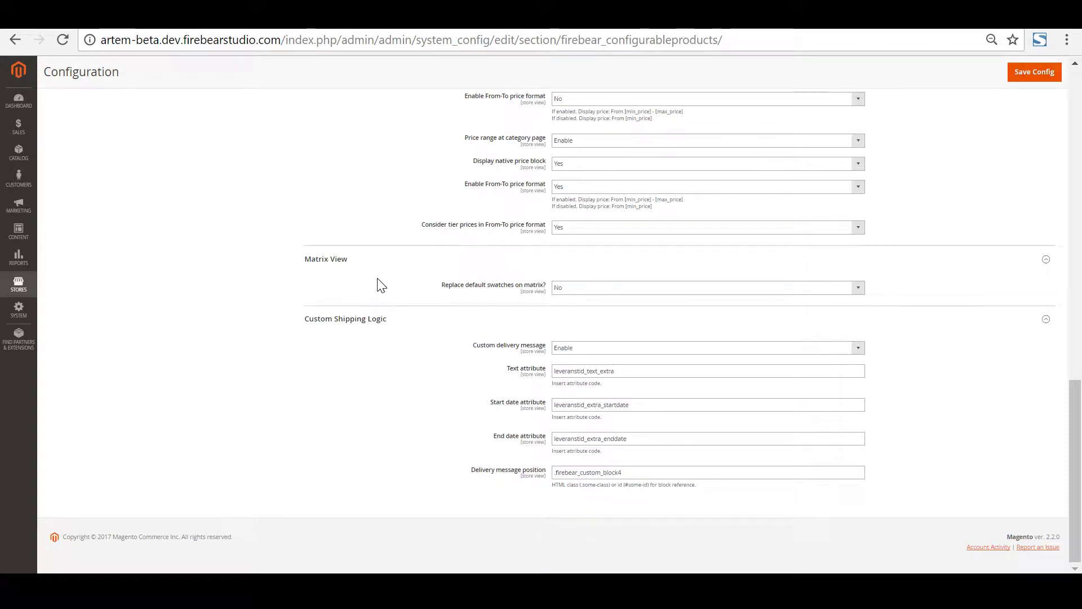